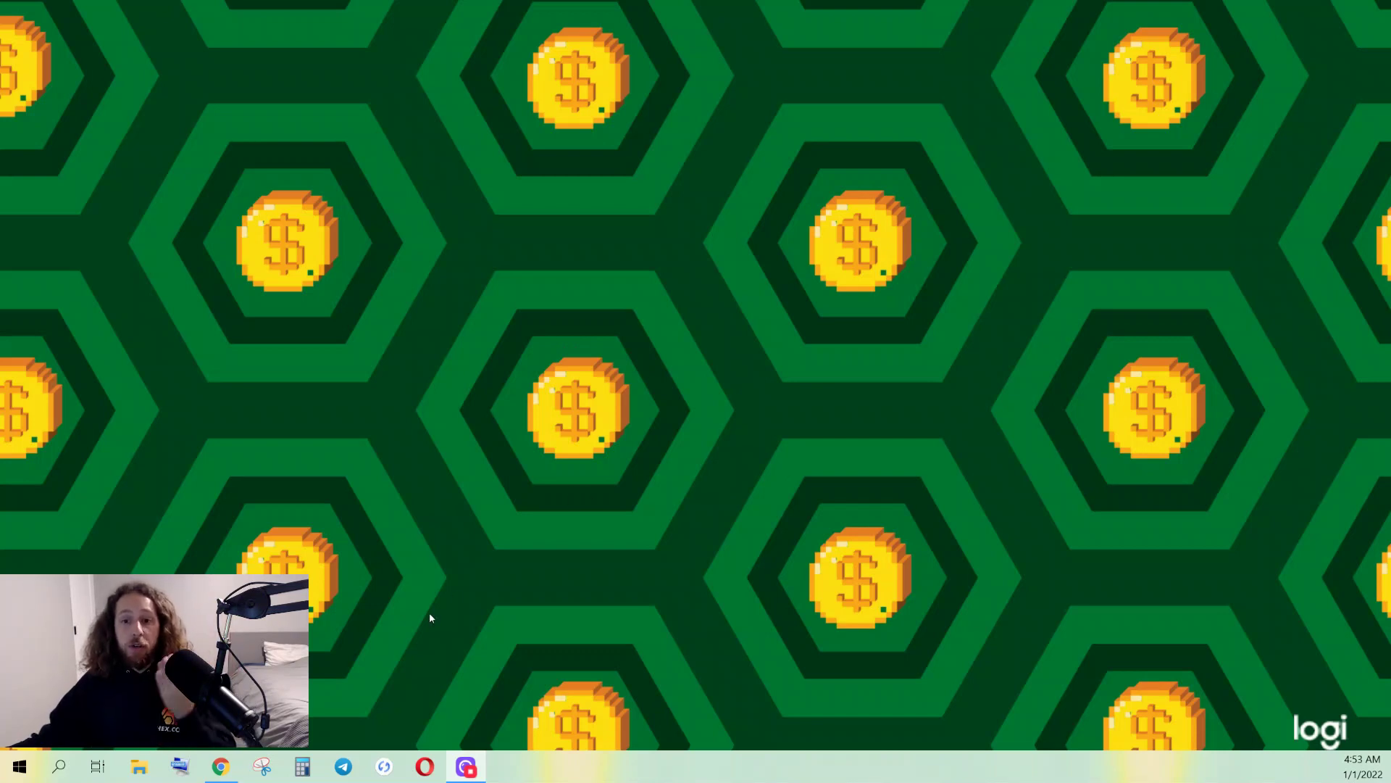
Step: Restore the Chrome window showing MetaMask's Account 2 with 0.0019 BNB on Smart Chain
{"action": "left_click", "coordinate": [230, 767]}
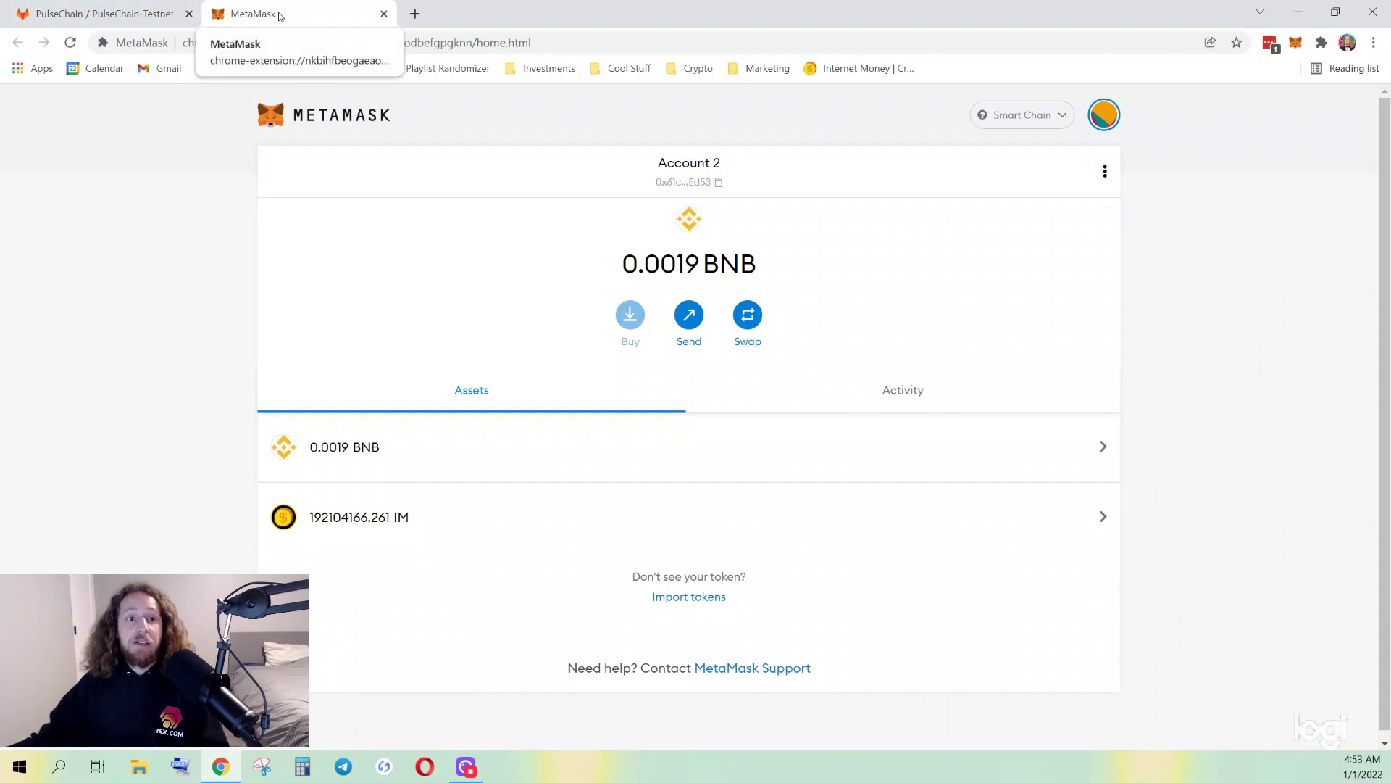
Step: Review the PulseChain Testnet setup guide in GitLab, then open MetaMask's network list
{"action": "left_click", "coordinate": [82, 11]}
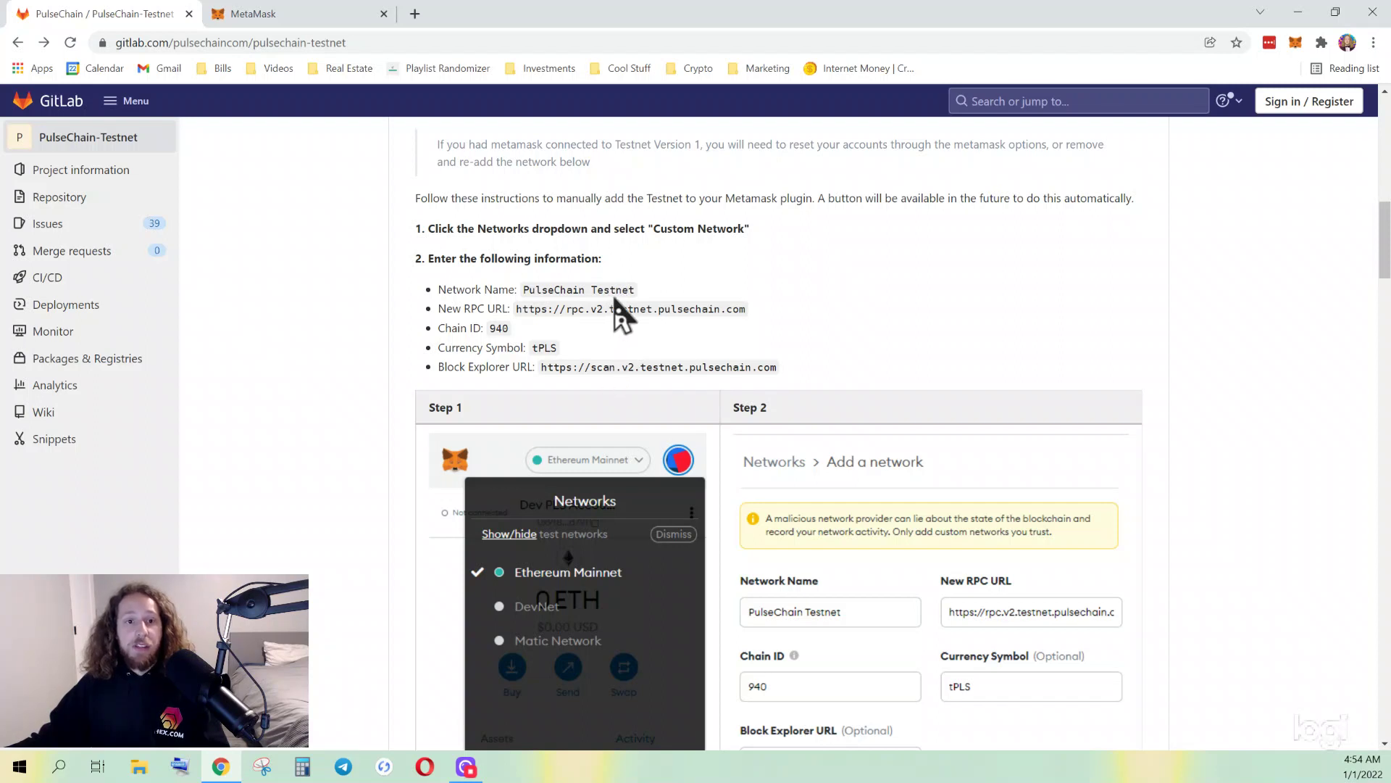
{"action": "left_click", "coordinate": [346, 13]}
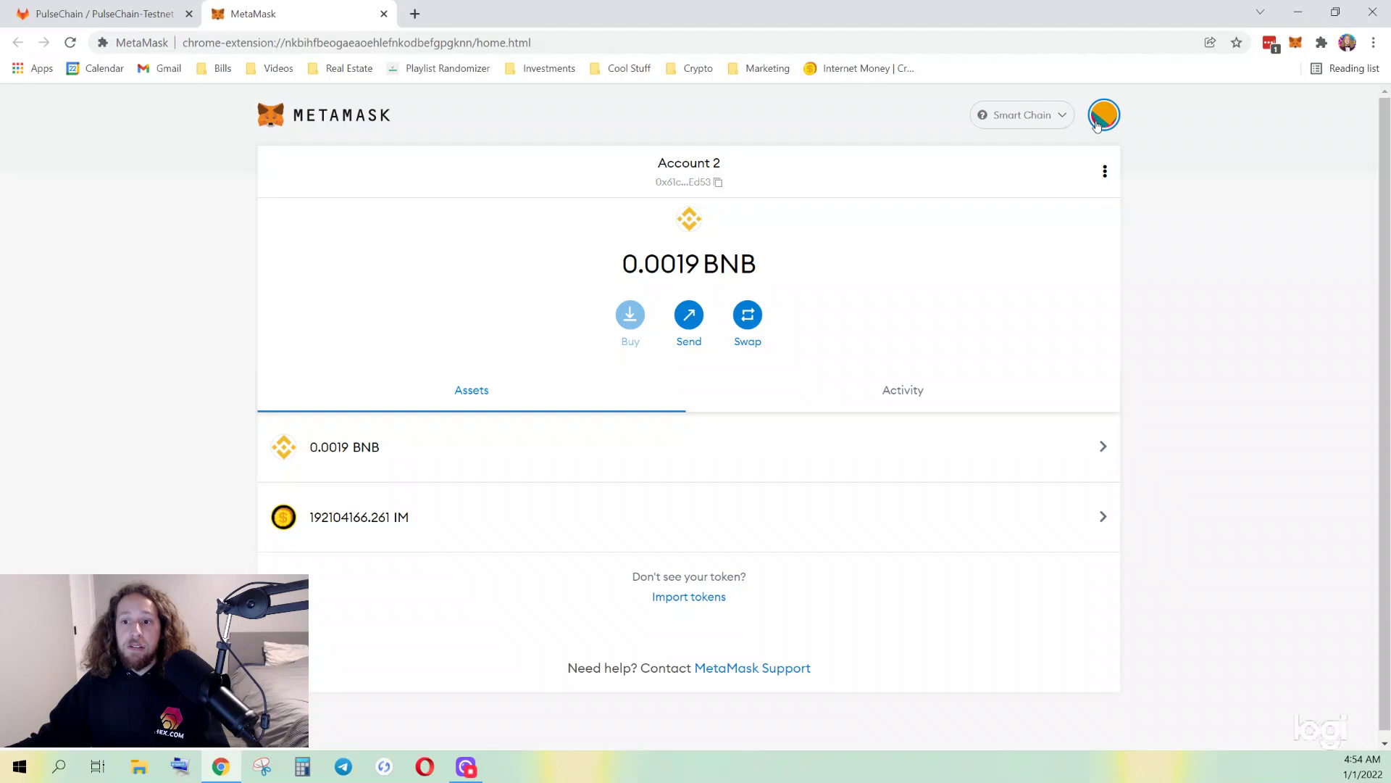
{"action": "left_click", "coordinate": [1054, 123]}
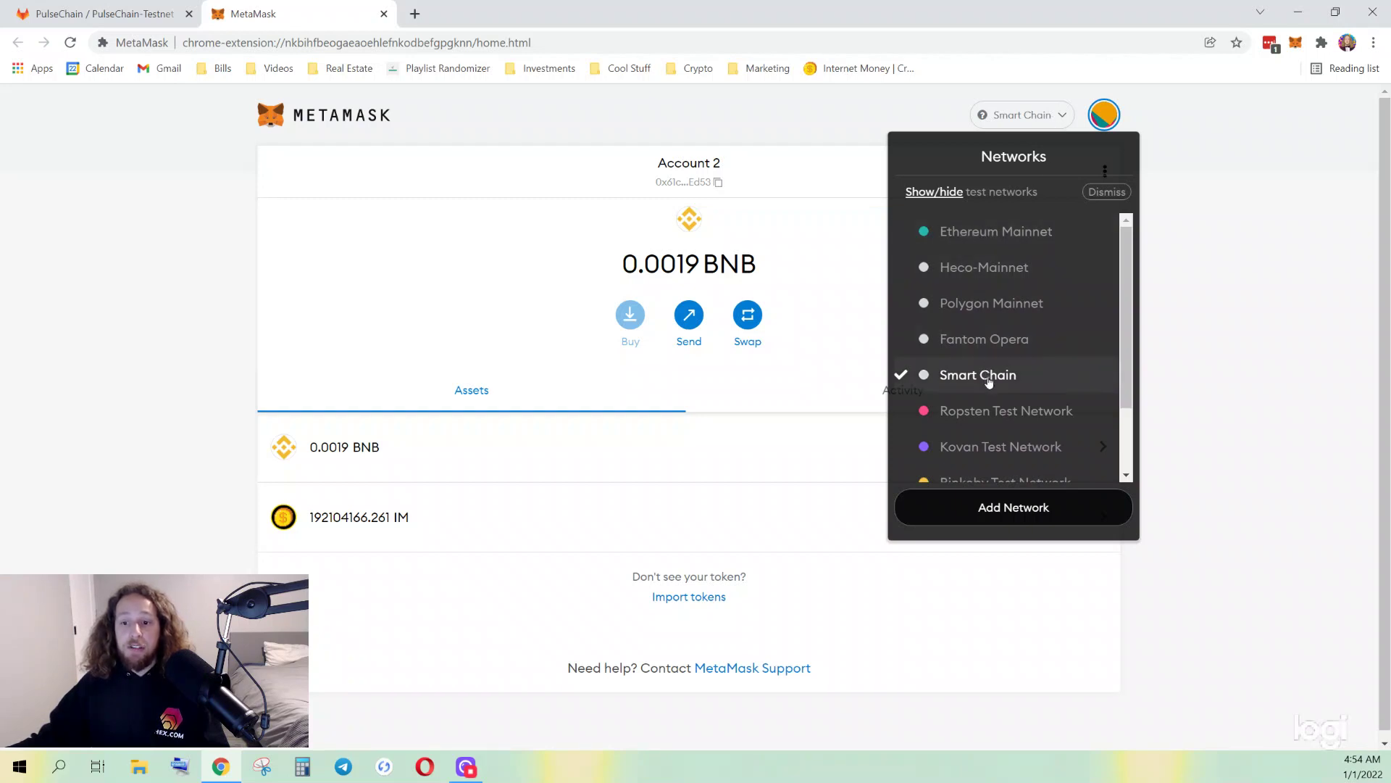
Step: Start a custom network and enter 'PulseChain Testnet', copied from the guide, as its name
{"action": "left_click", "coordinate": [1025, 510]}
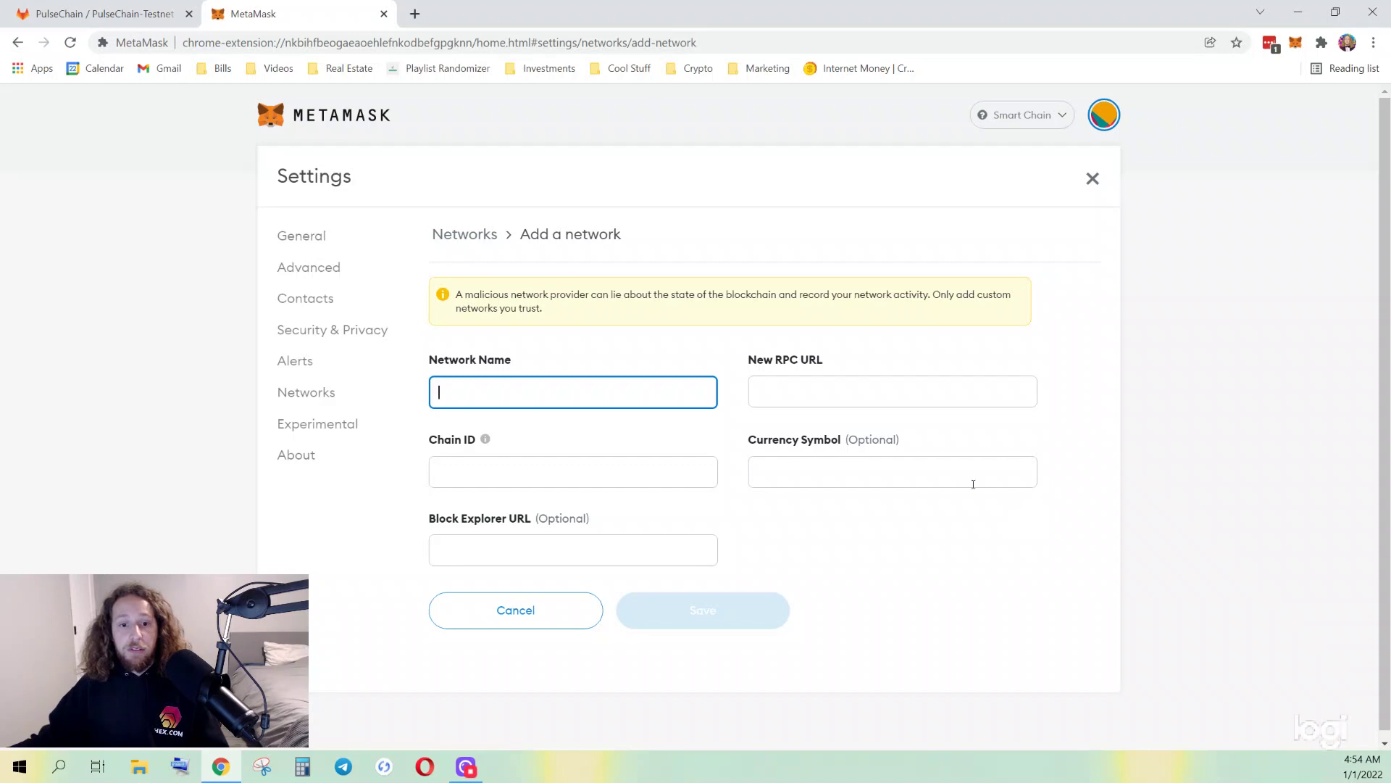
{"action": "left_click", "coordinate": [62, 8]}
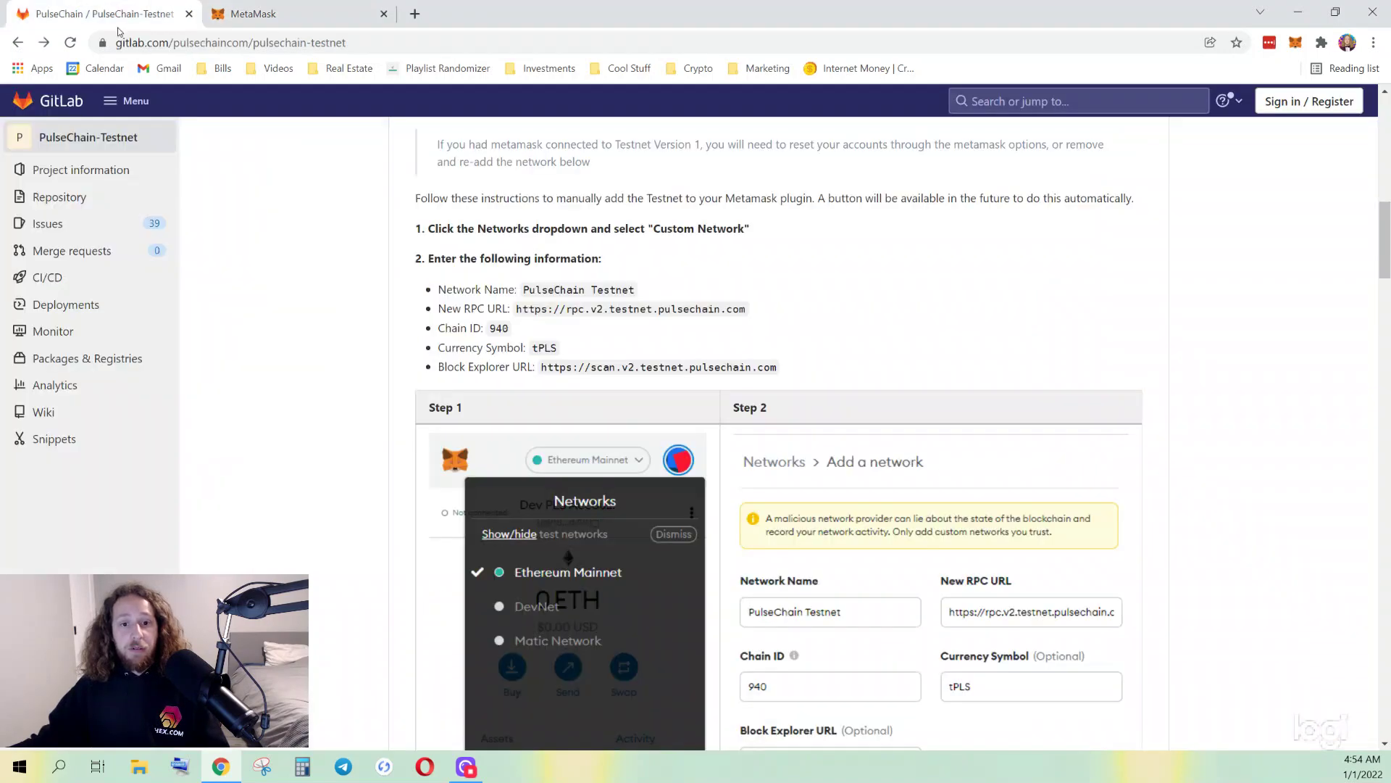
{"action": "double_click", "coordinate": [577, 291]}
{"action": "left_click", "coordinate": [583, 292]}
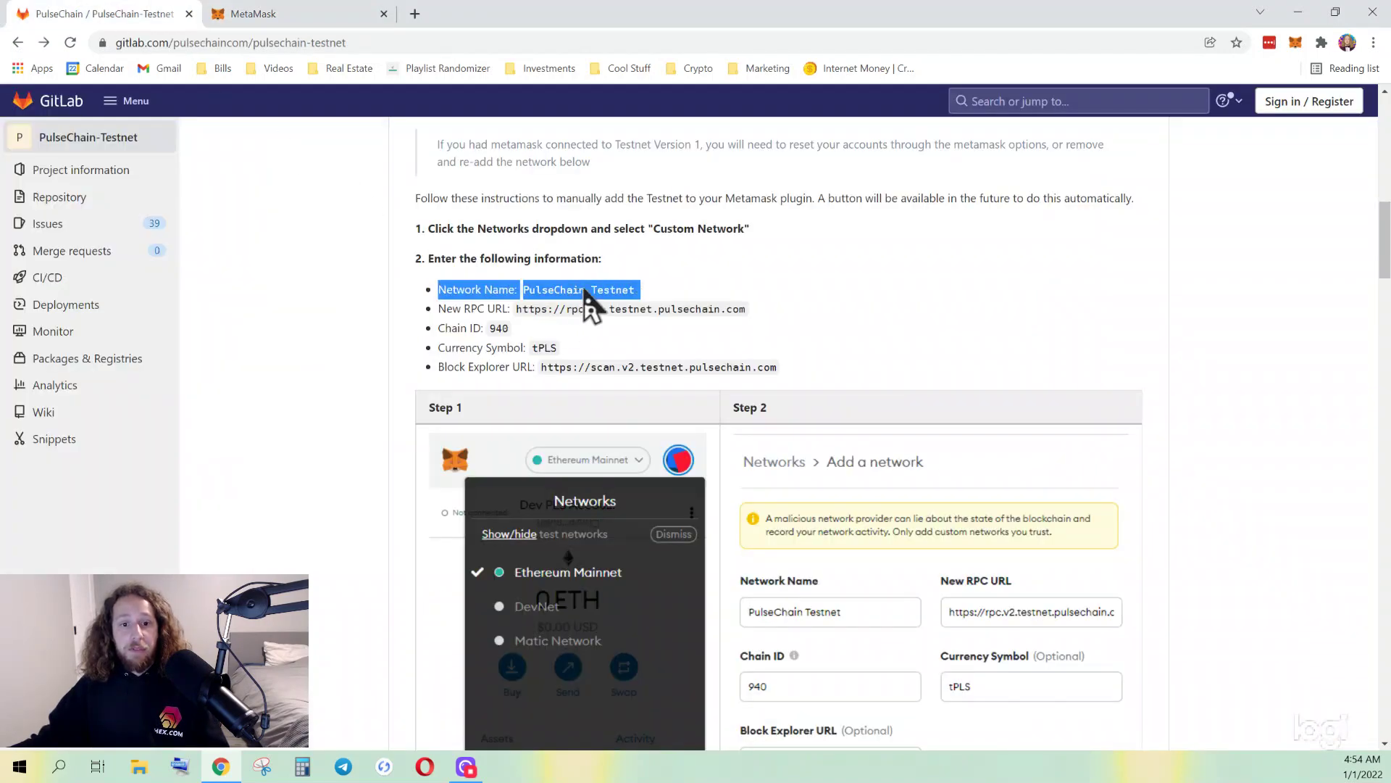
{"action": "left_click_drag", "start_coordinate": [638, 291], "coordinate": [526, 293]}
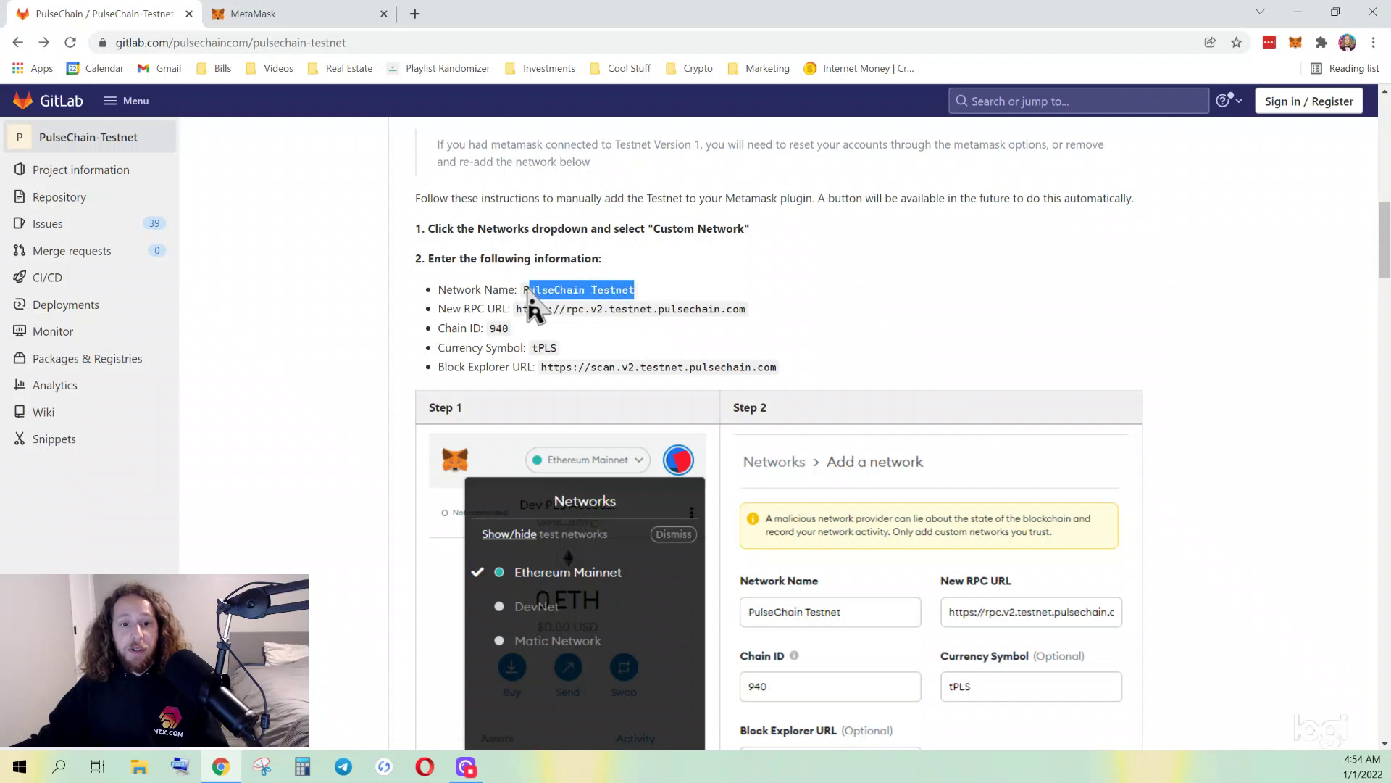
{"action": "right_click", "coordinate": [545, 293]}
{"action": "left_click", "coordinate": [573, 301]}
{"action": "left_click", "coordinate": [293, 7]}
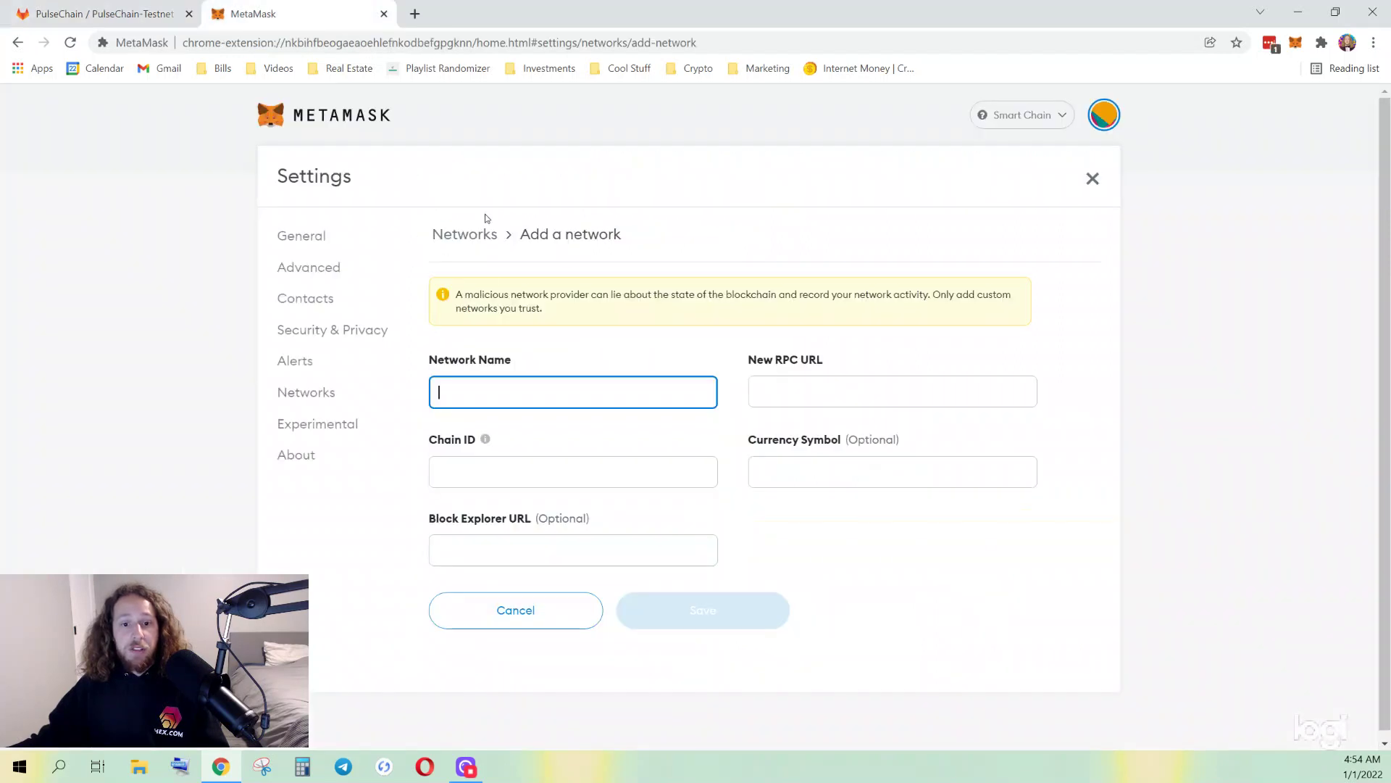
{"action": "right_click", "coordinate": [474, 382]}
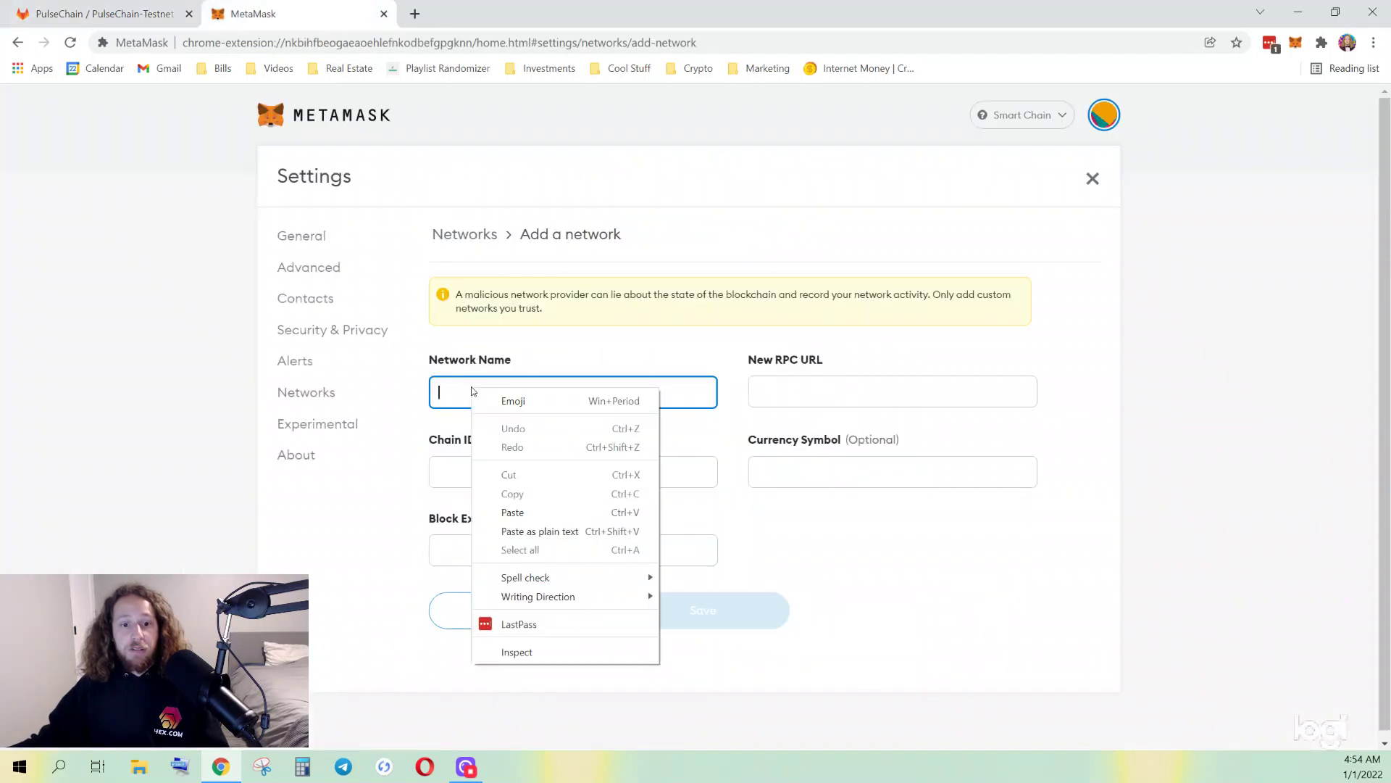
{"action": "left_click", "coordinate": [531, 512]}
Step: Copy the testnet RPC URL from the guide into the New RPC URL field
{"action": "left_click", "coordinate": [119, 10]}
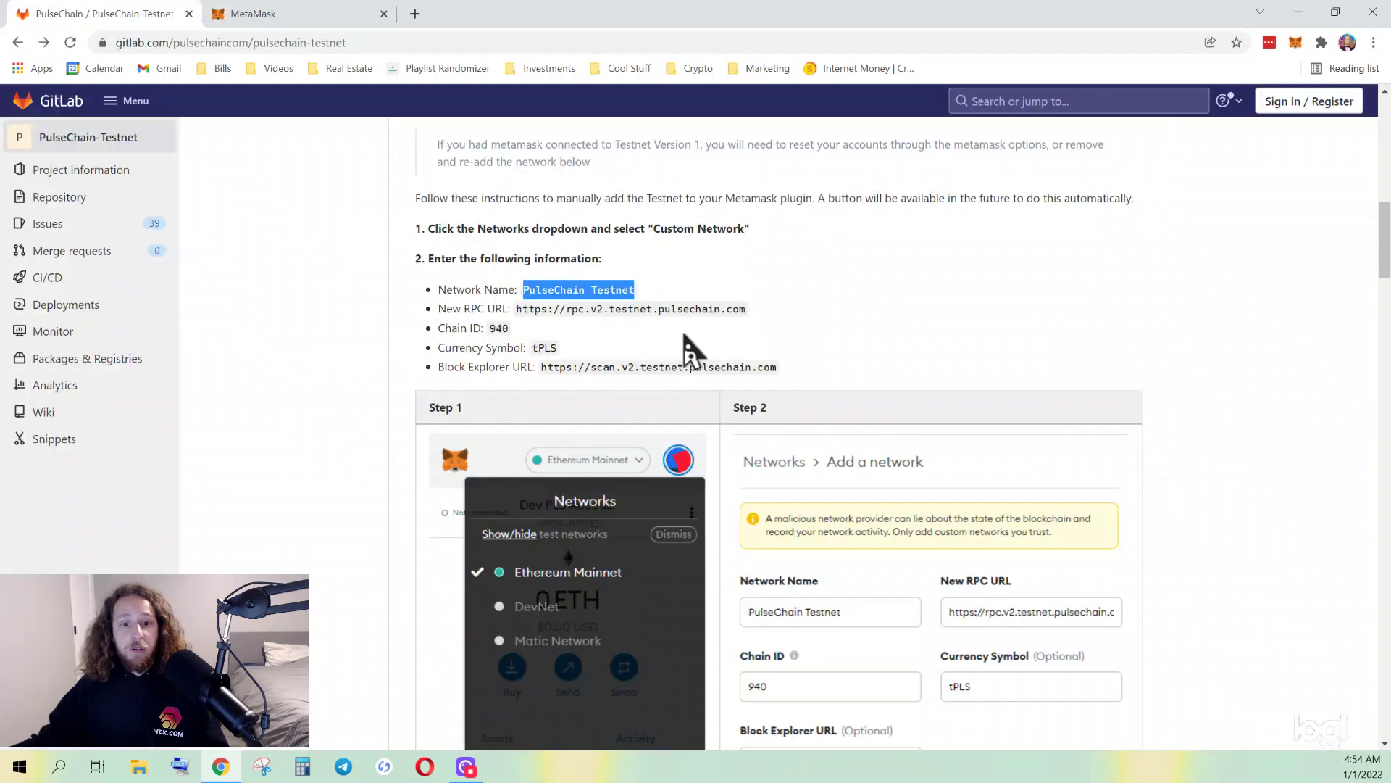
{"action": "left_click_drag", "start_coordinate": [743, 310], "coordinate": [517, 310]}
{"action": "right_click", "coordinate": [536, 312]}
{"action": "left_click", "coordinate": [562, 316]}
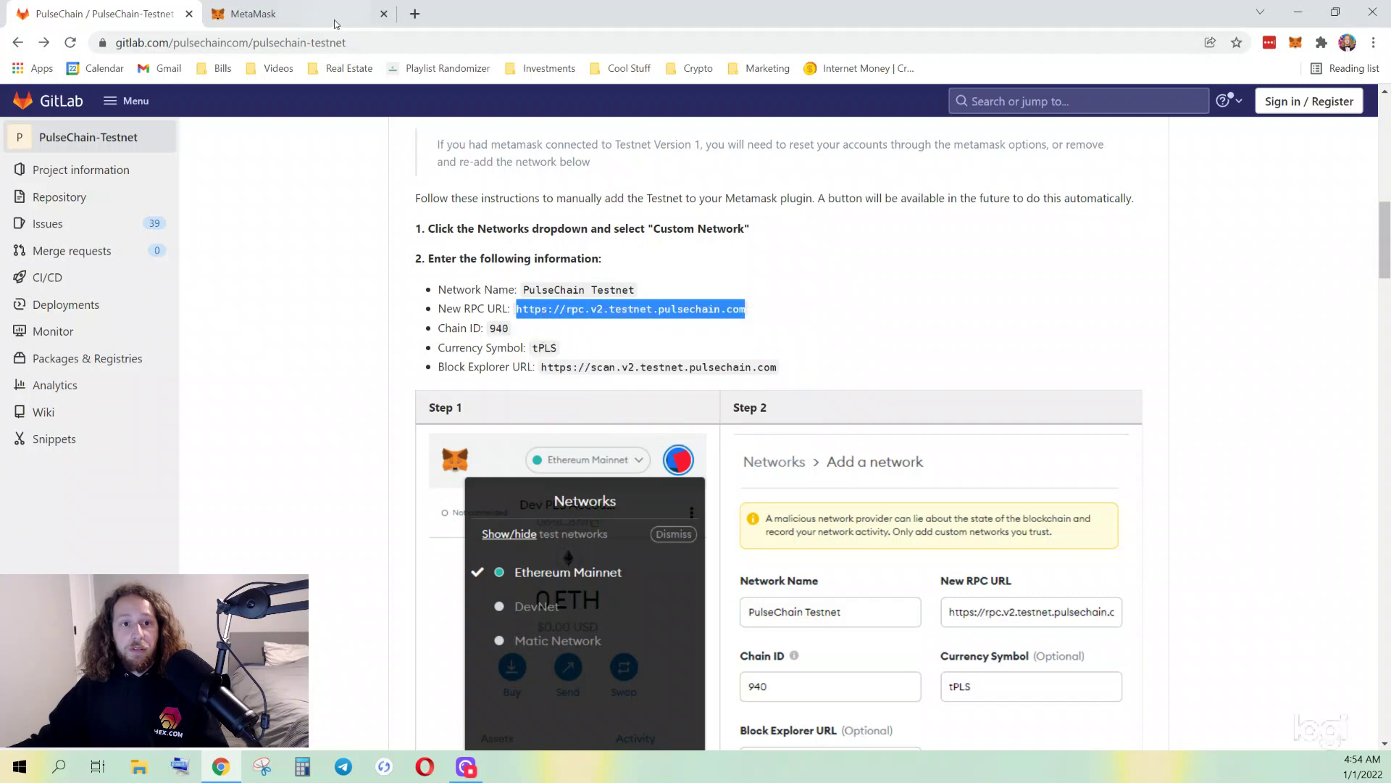
{"action": "left_click", "coordinate": [253, 13]}
{"action": "left_click", "coordinate": [793, 392]}
{"action": "right_click", "coordinate": [793, 387]}
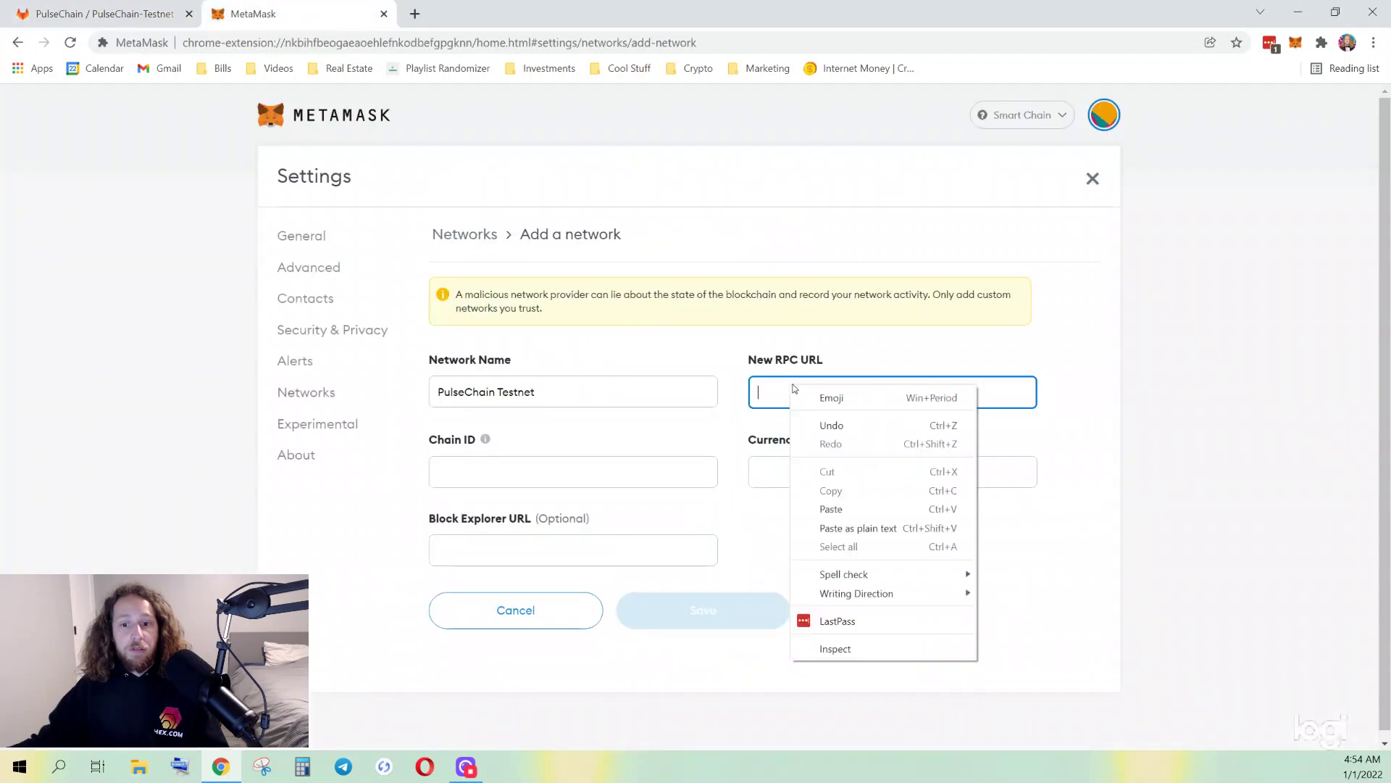
{"action": "left_click", "coordinate": [825, 506]}
Step: Set the Chain ID to 940 and the currency symbol to tPLS
{"action": "left_click", "coordinate": [146, 11]}
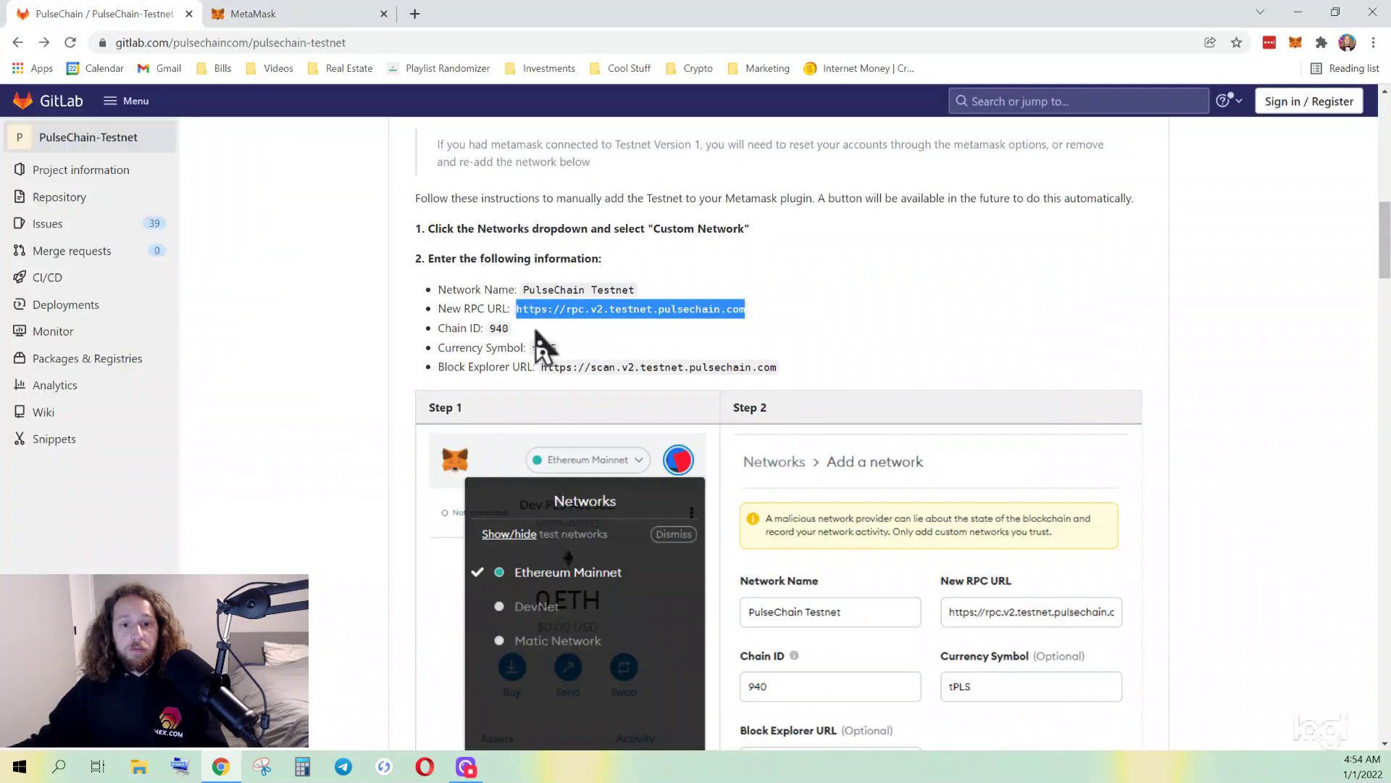
{"action": "left_click", "coordinate": [253, 14]}
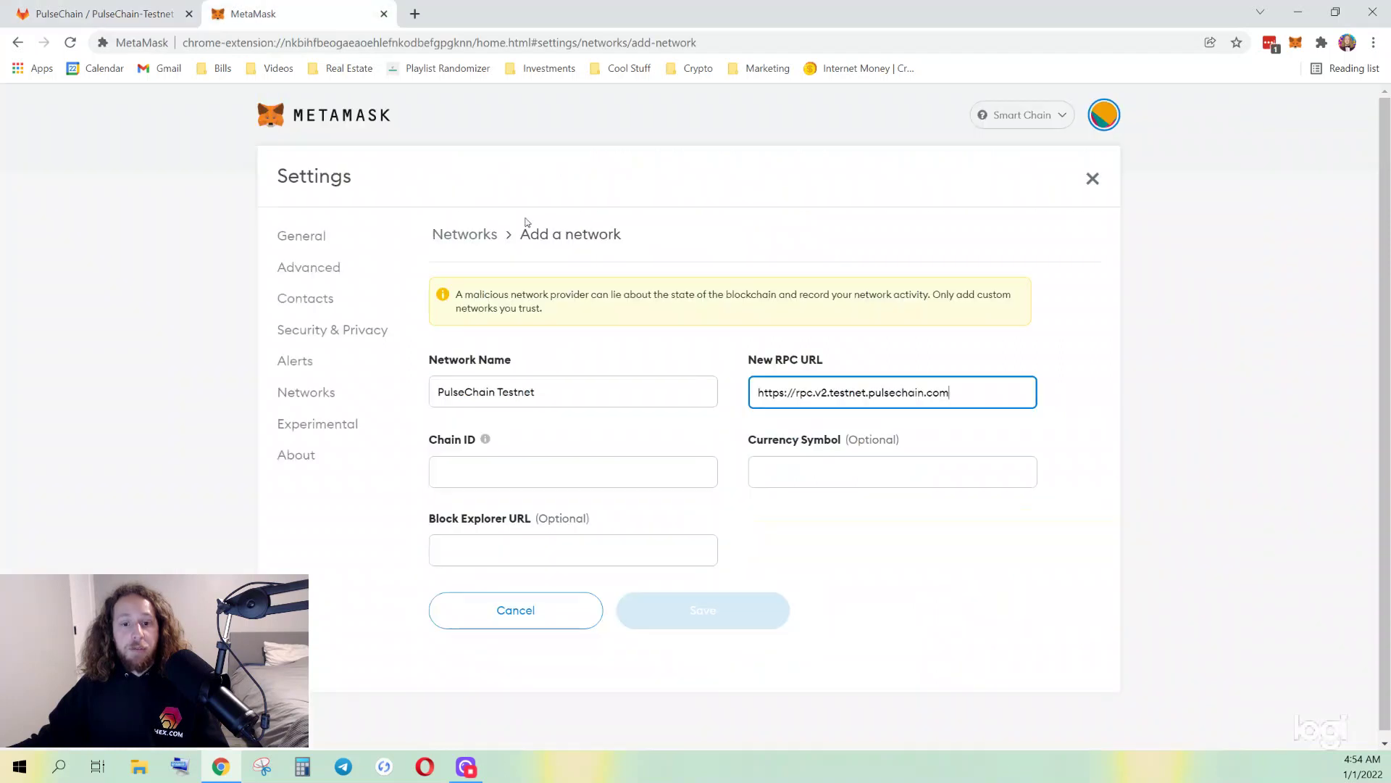
{"action": "left_click", "coordinate": [587, 482]}
{"action": "type", "text": "940"}
{"action": "key", "text": "Tab"}
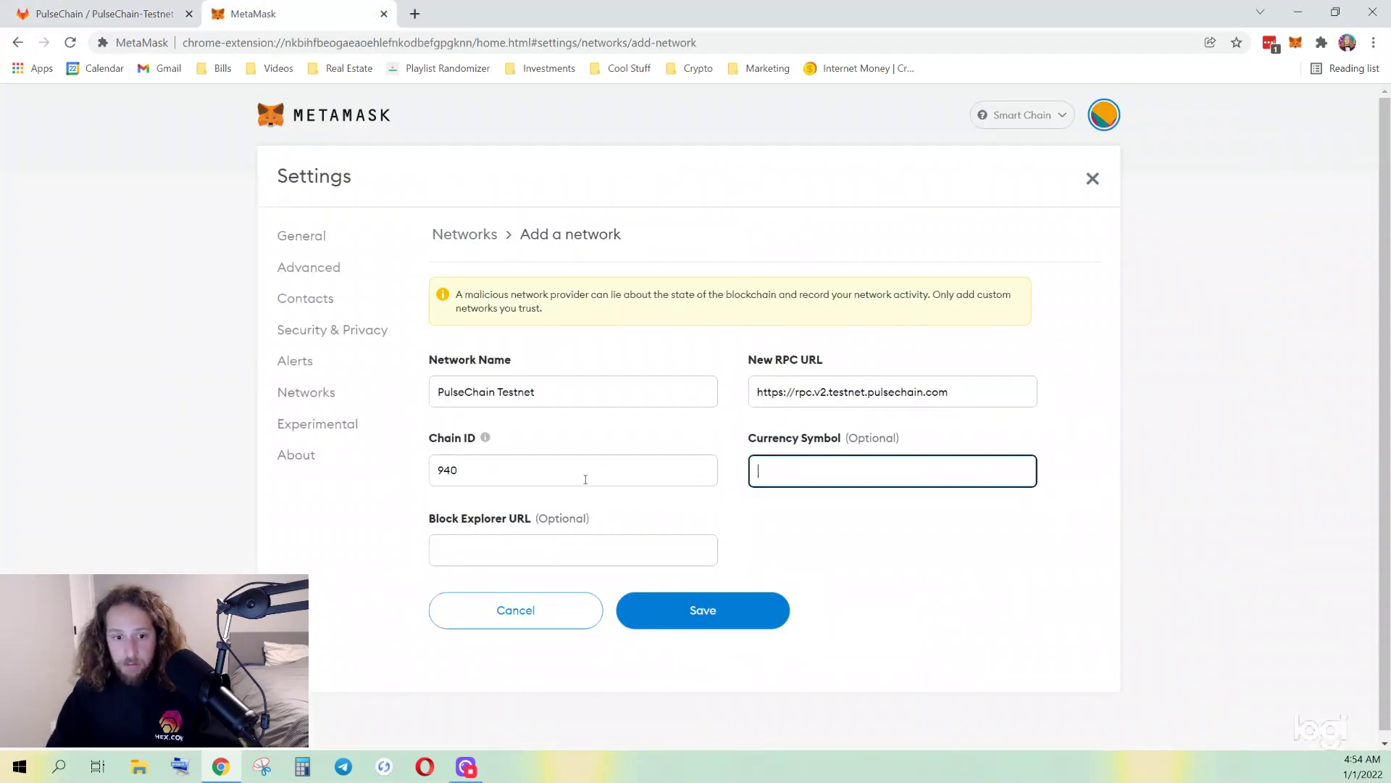
{"action": "type", "text": "tPLS"}
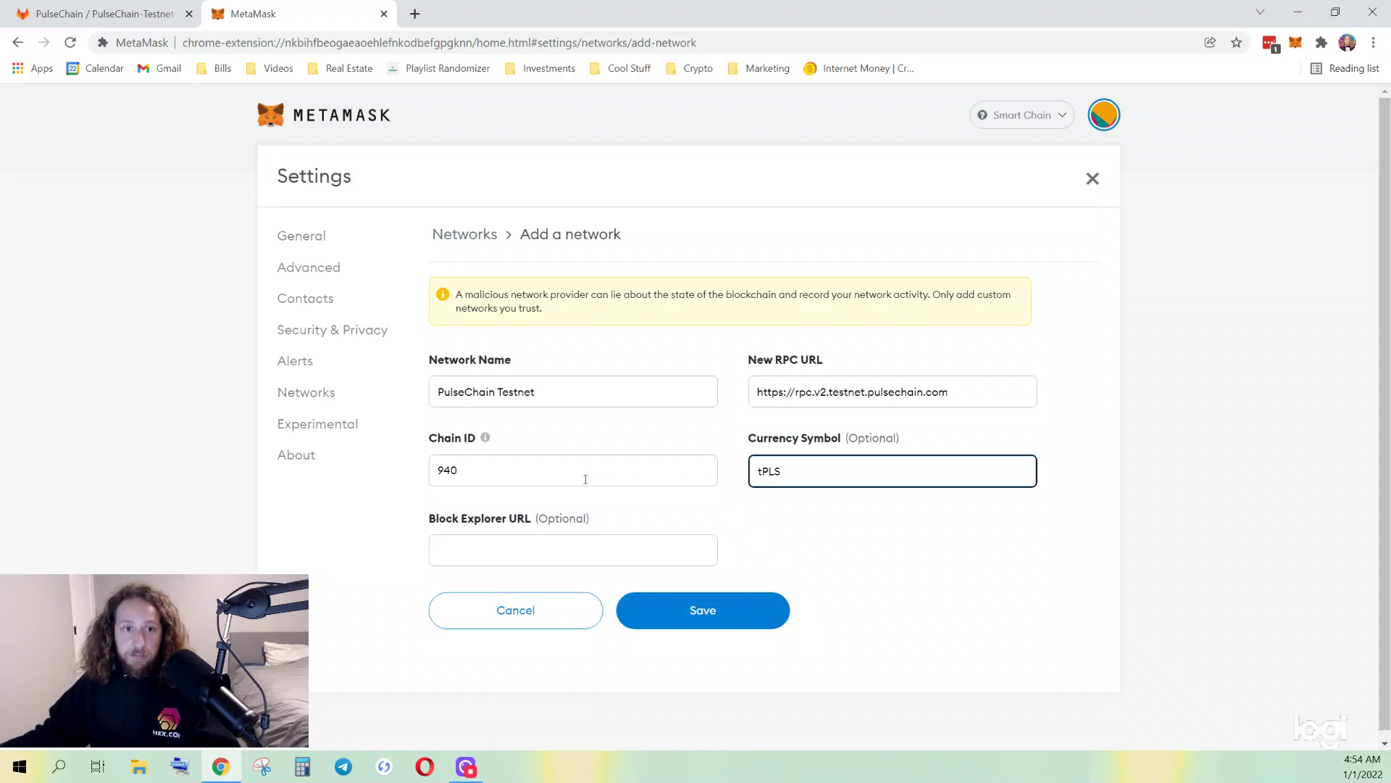
{"action": "key", "text": "ctrl+shift+Tab"}
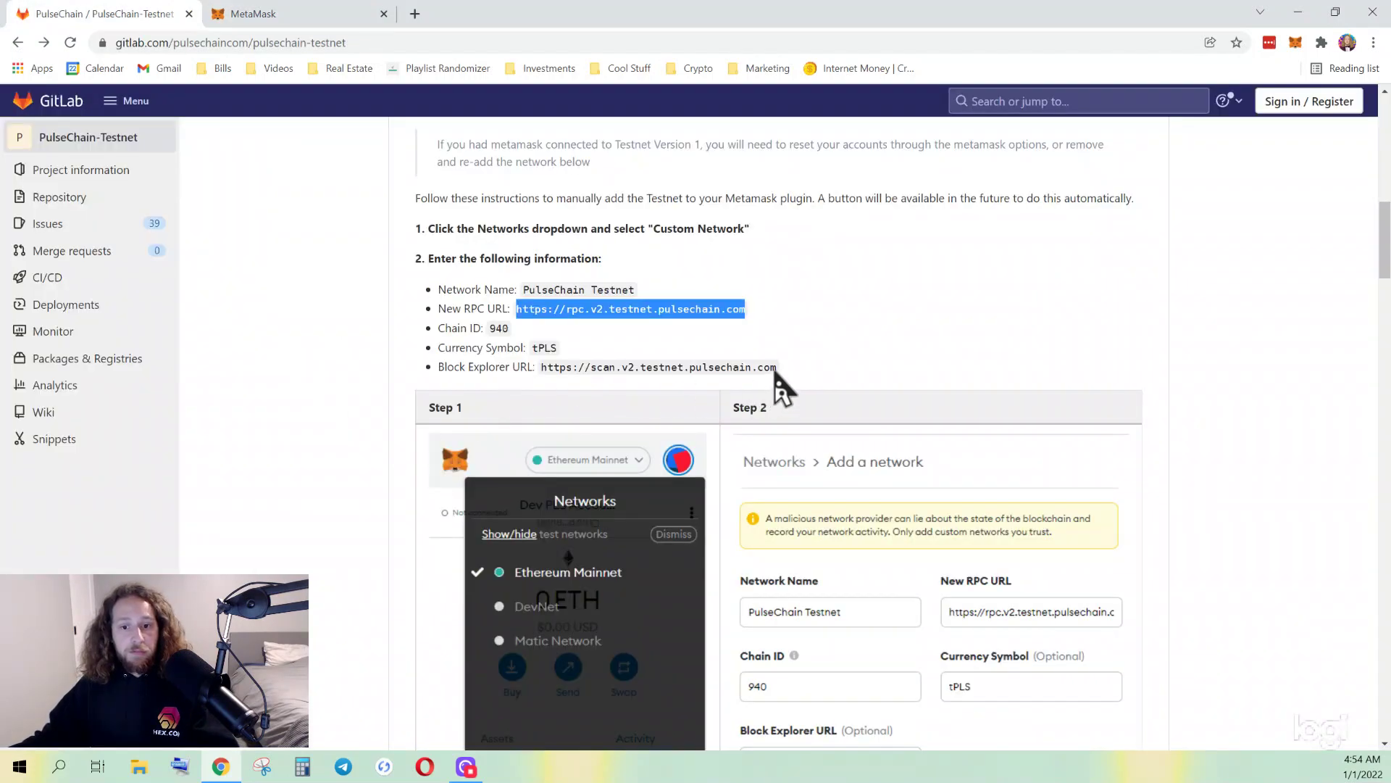
{"action": "left_click_drag", "start_coordinate": [776, 368], "coordinate": [545, 371]}
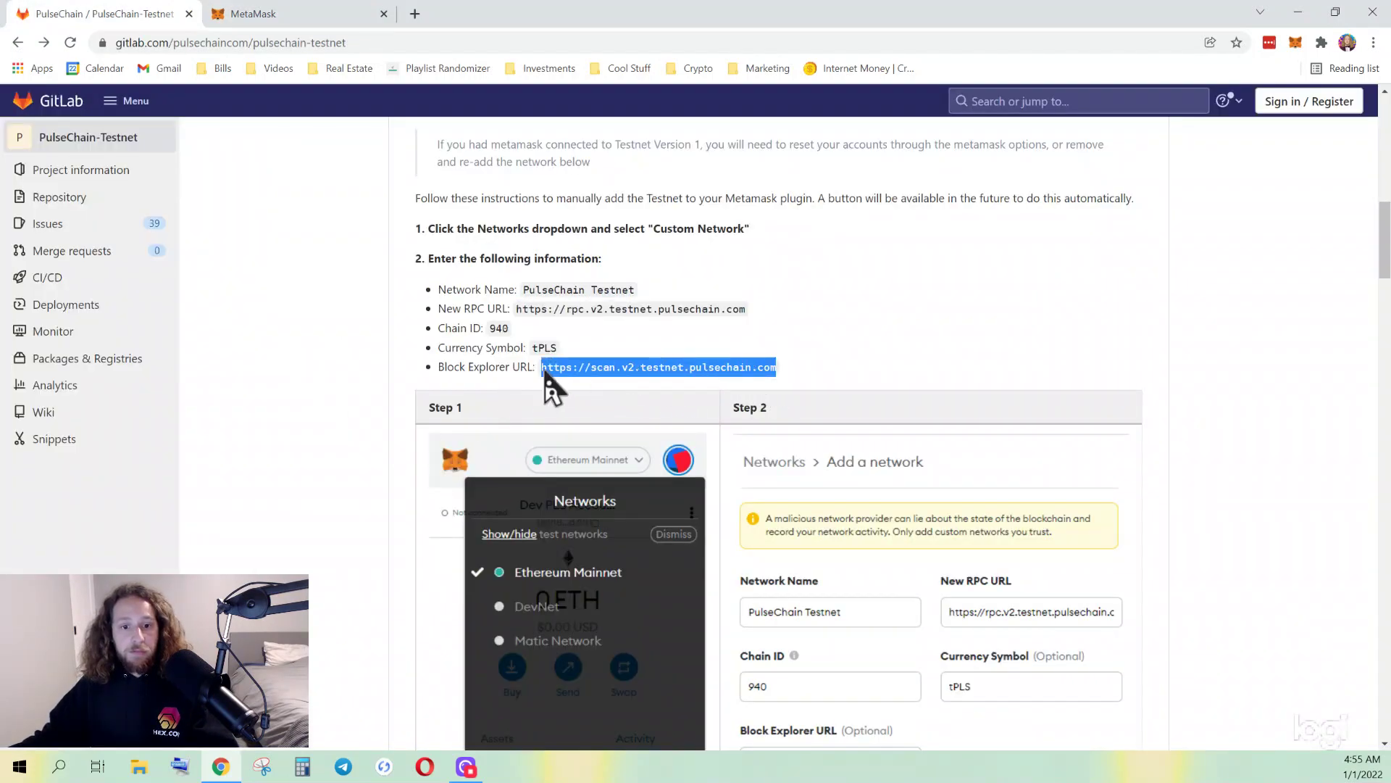
{"action": "right_click", "coordinate": [548, 371]}
{"action": "left_click", "coordinate": [593, 382]}
{"action": "key", "text": "ctrl+Tab"}
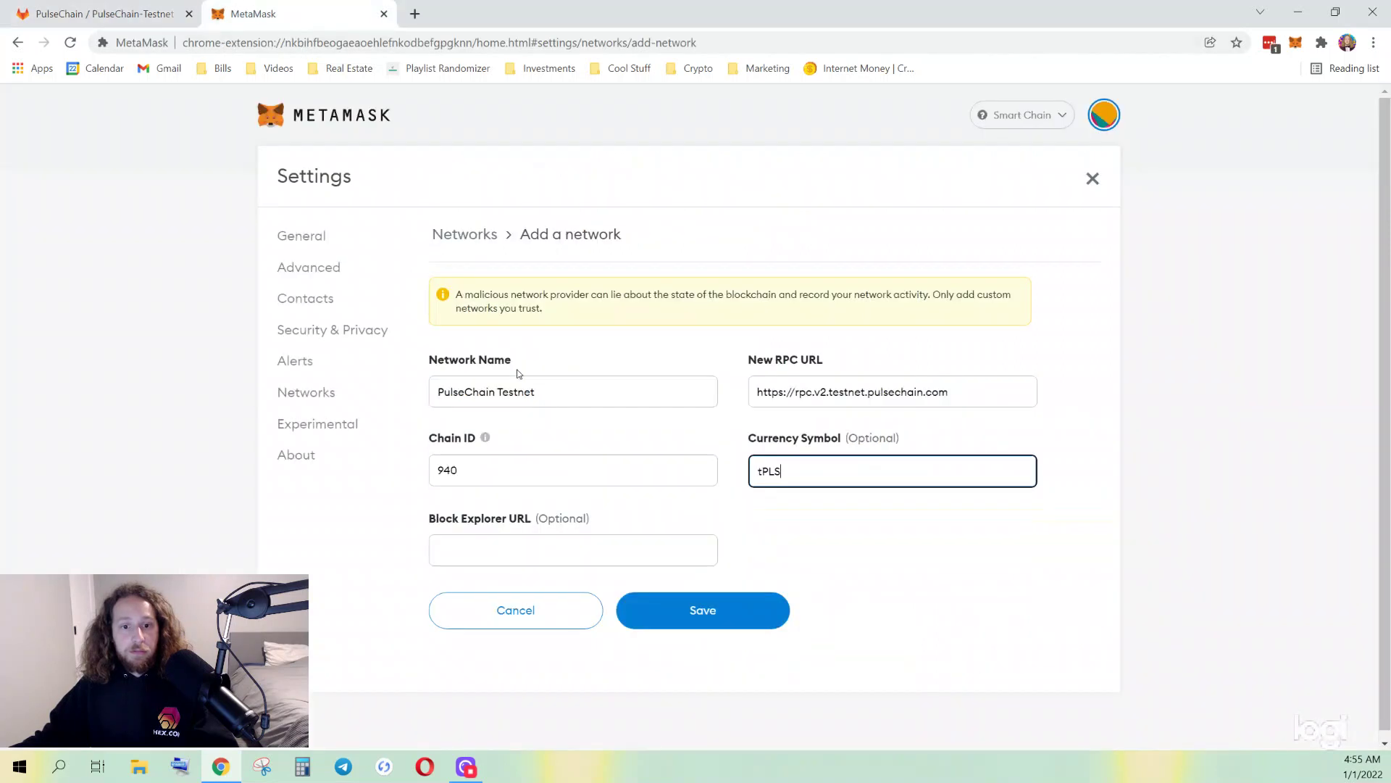
{"action": "left_click", "coordinate": [484, 556]}
{"action": "right_click", "coordinate": [500, 554]}
{"action": "left_click", "coordinate": [545, 395]}
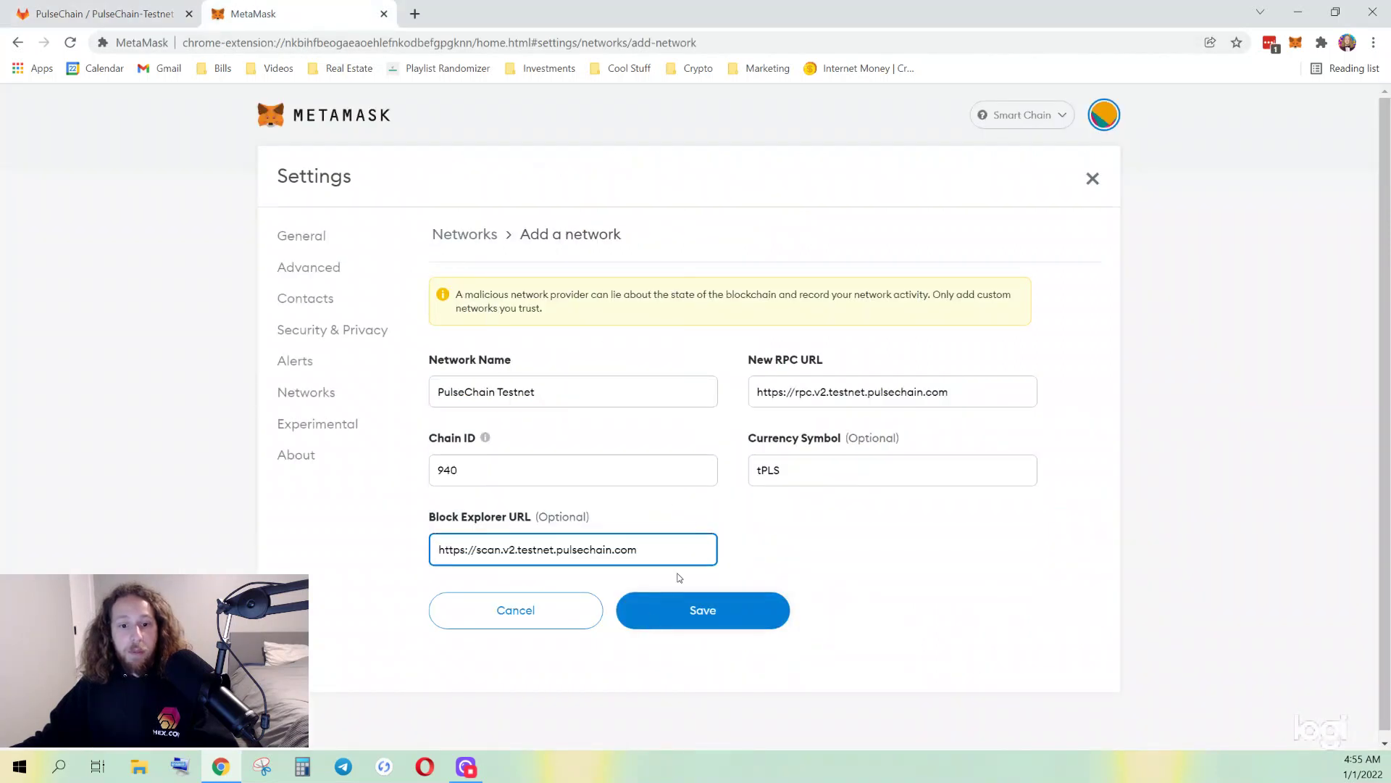
Step: Save the PulseChain Testnet network and follow the guide's 'Getting tPLS' faucet link
{"action": "left_click", "coordinate": [696, 613]}
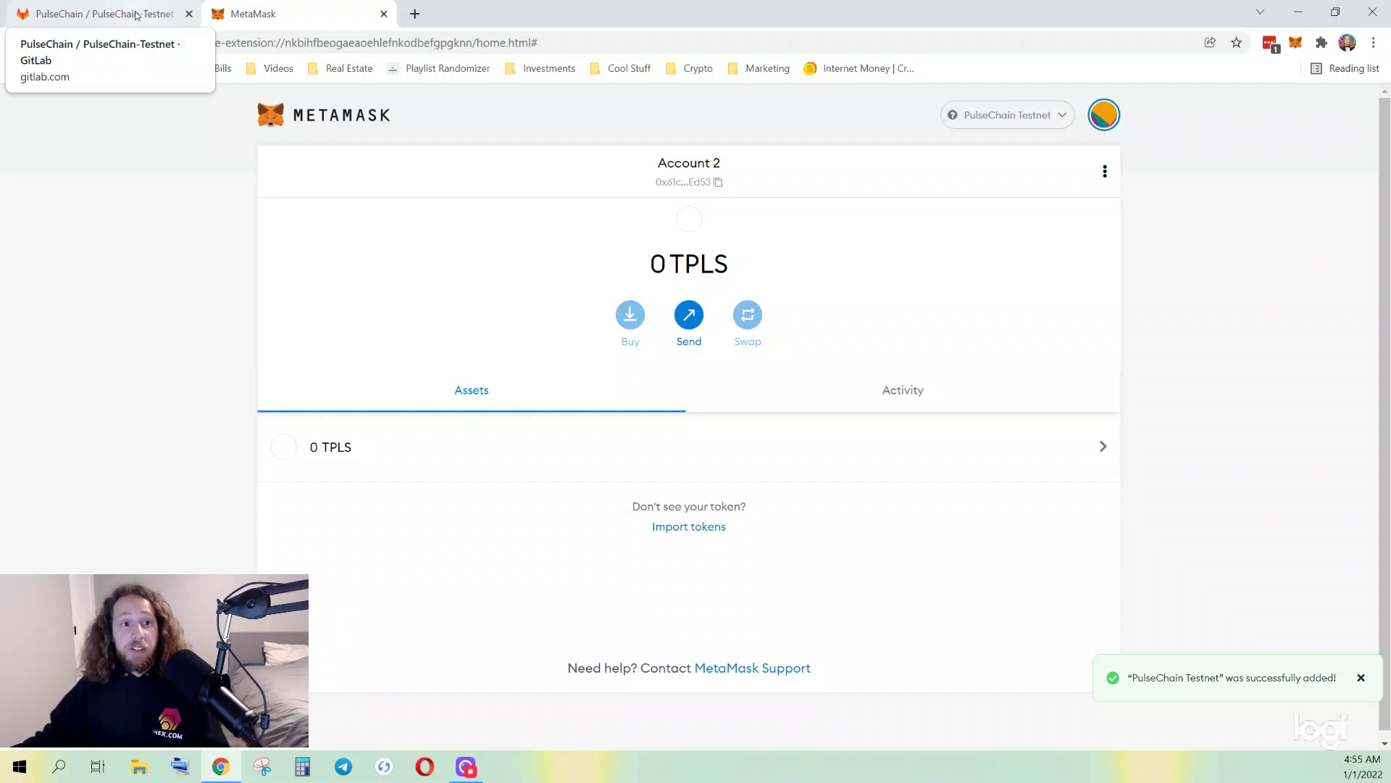
{"action": "left_click", "coordinate": [136, 15]}
{"action": "scroll", "coordinate": [1059, 467], "scroll_direction": "down", "scroll_amount": 6}
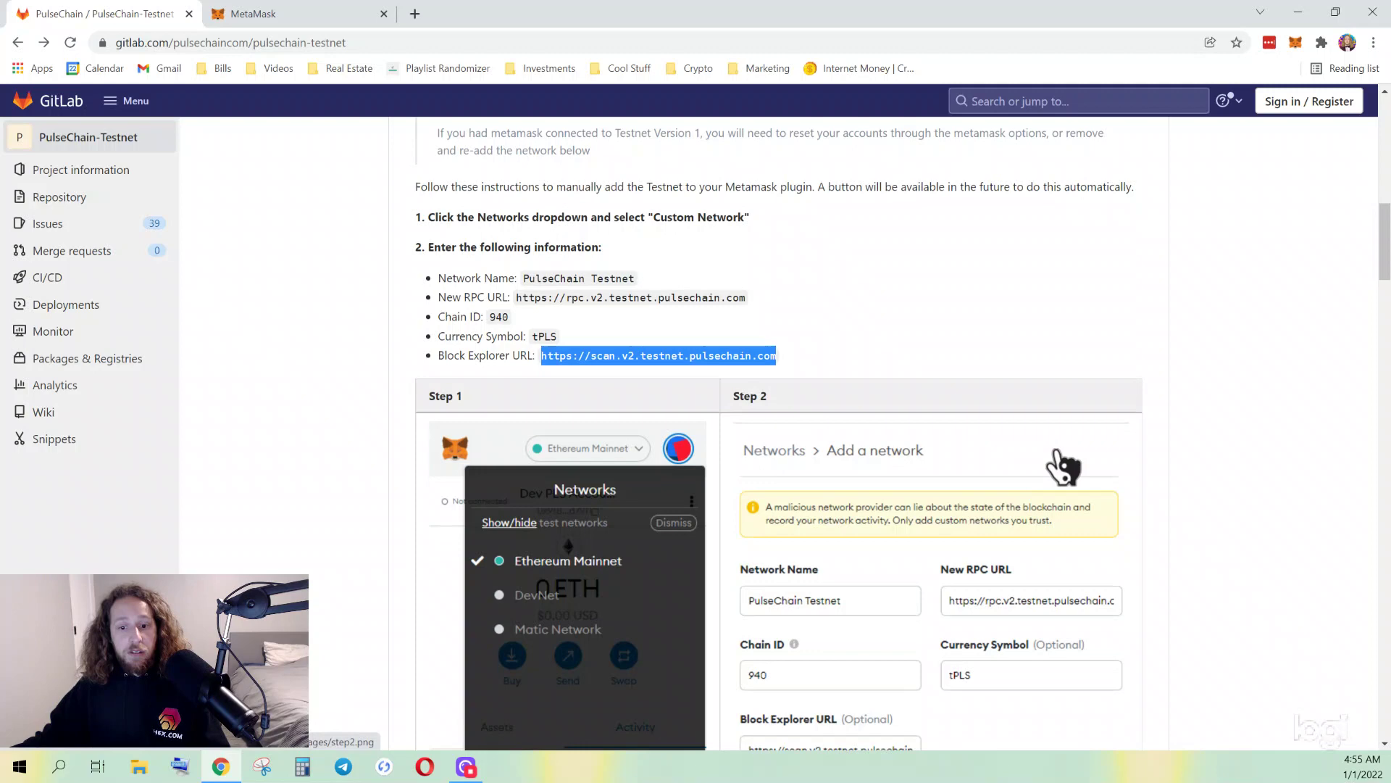
{"action": "scroll", "coordinate": [1059, 466], "scroll_direction": "down", "scroll_amount": 1}
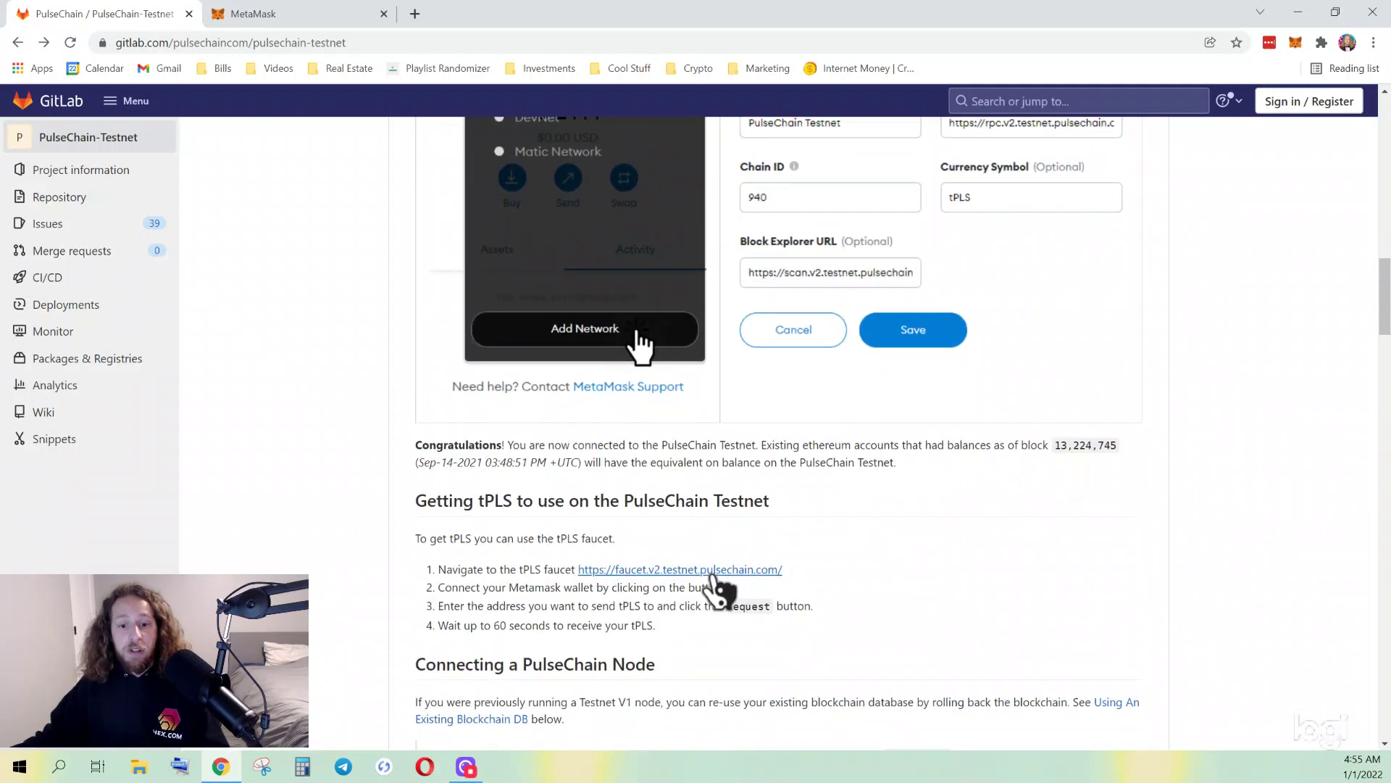
{"action": "left_click", "coordinate": [675, 571]}
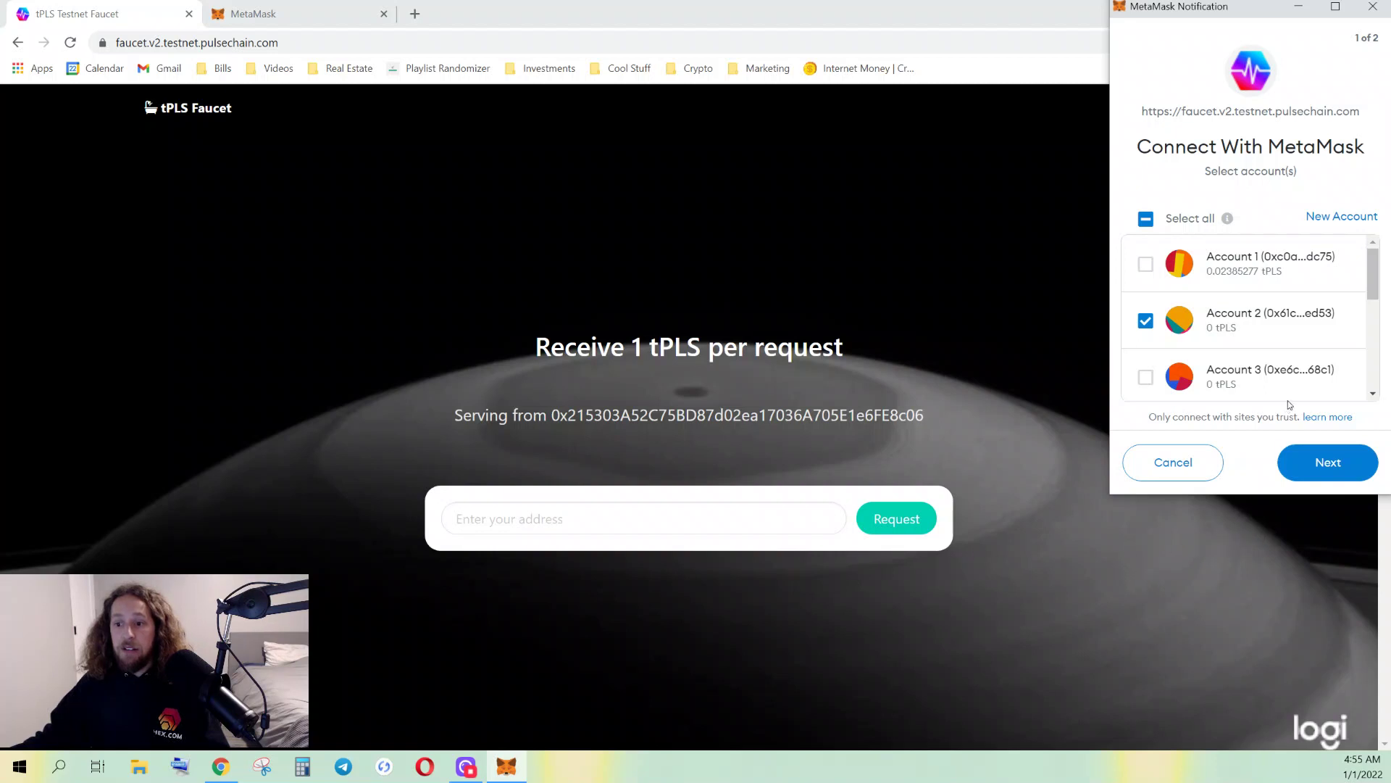
Step: Connect Account 2 to the tPLS Faucet and request 1 tPLS
{"action": "left_click", "coordinate": [1338, 461]}
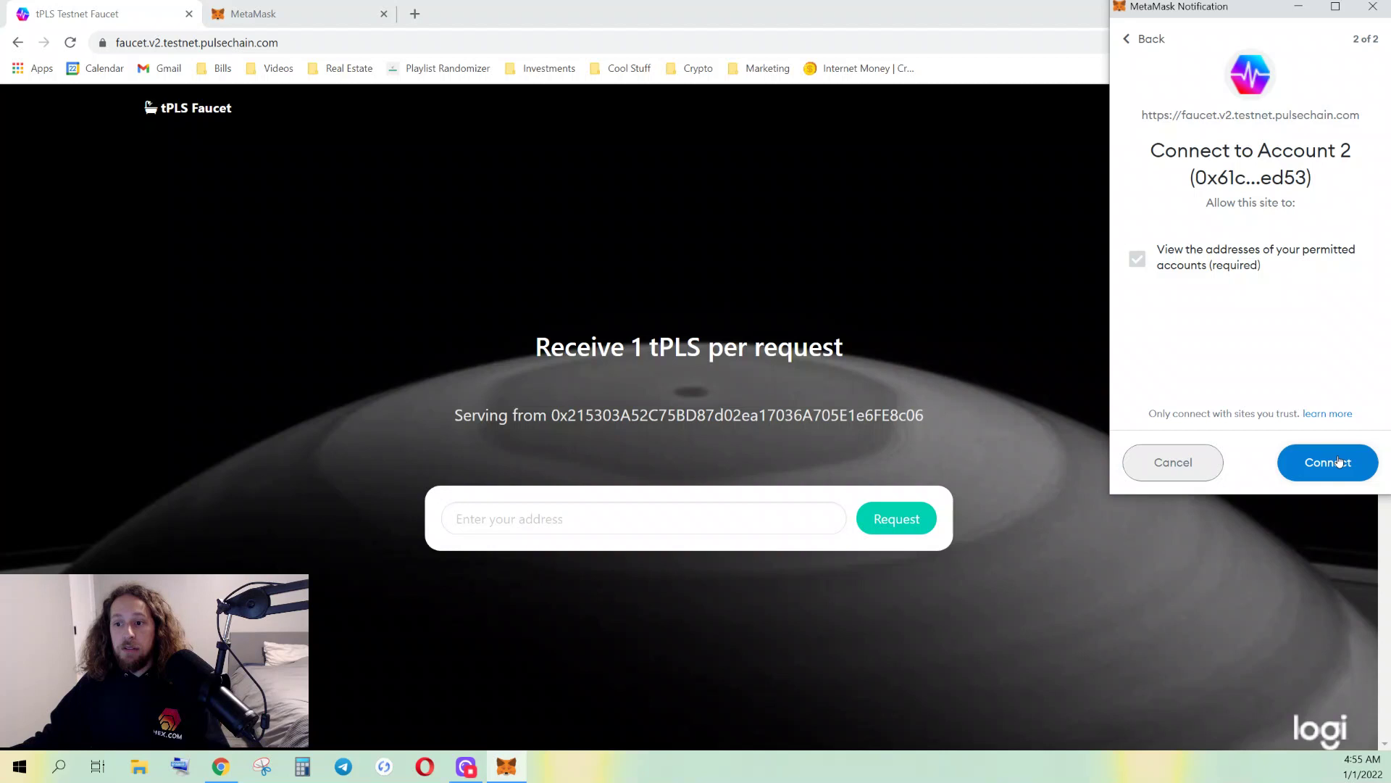
{"action": "left_click", "coordinate": [1338, 461]}
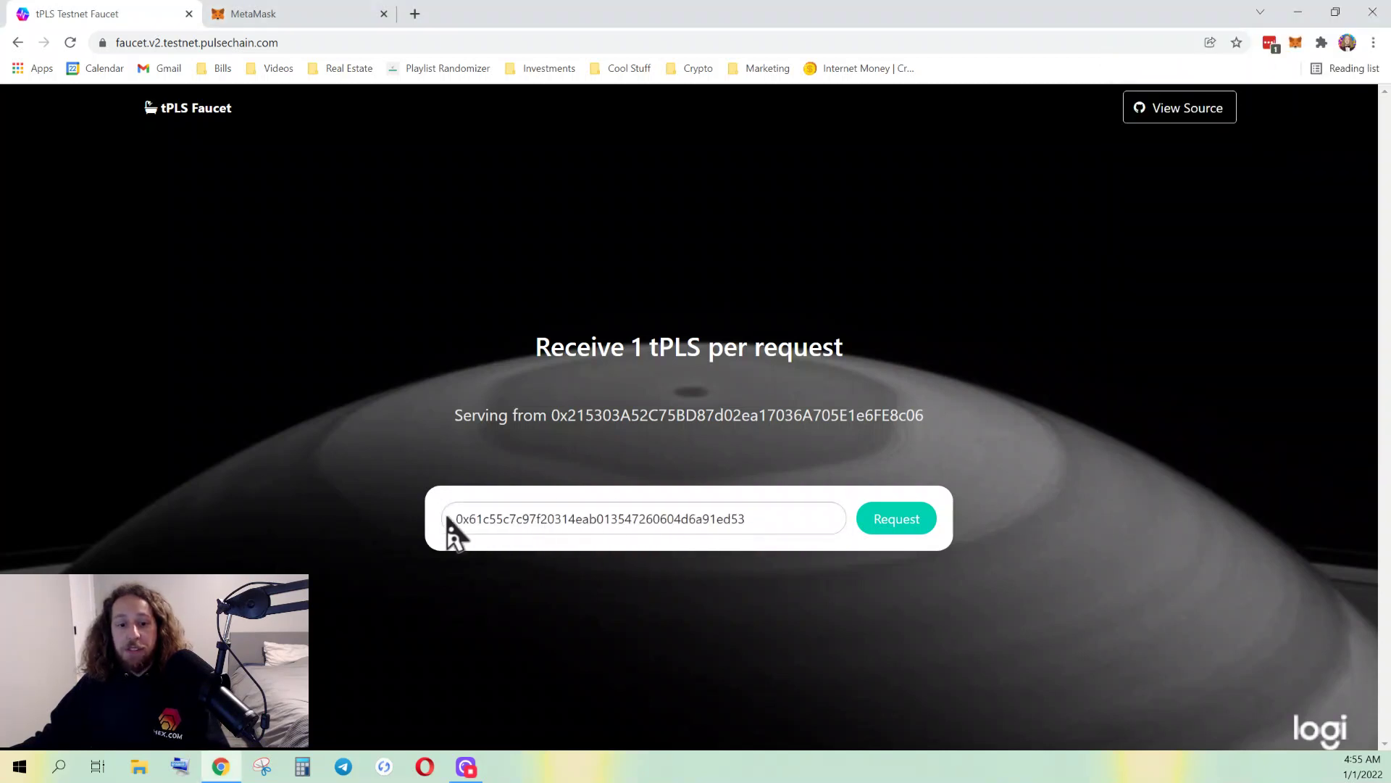
{"action": "left_click", "coordinate": [899, 515]}
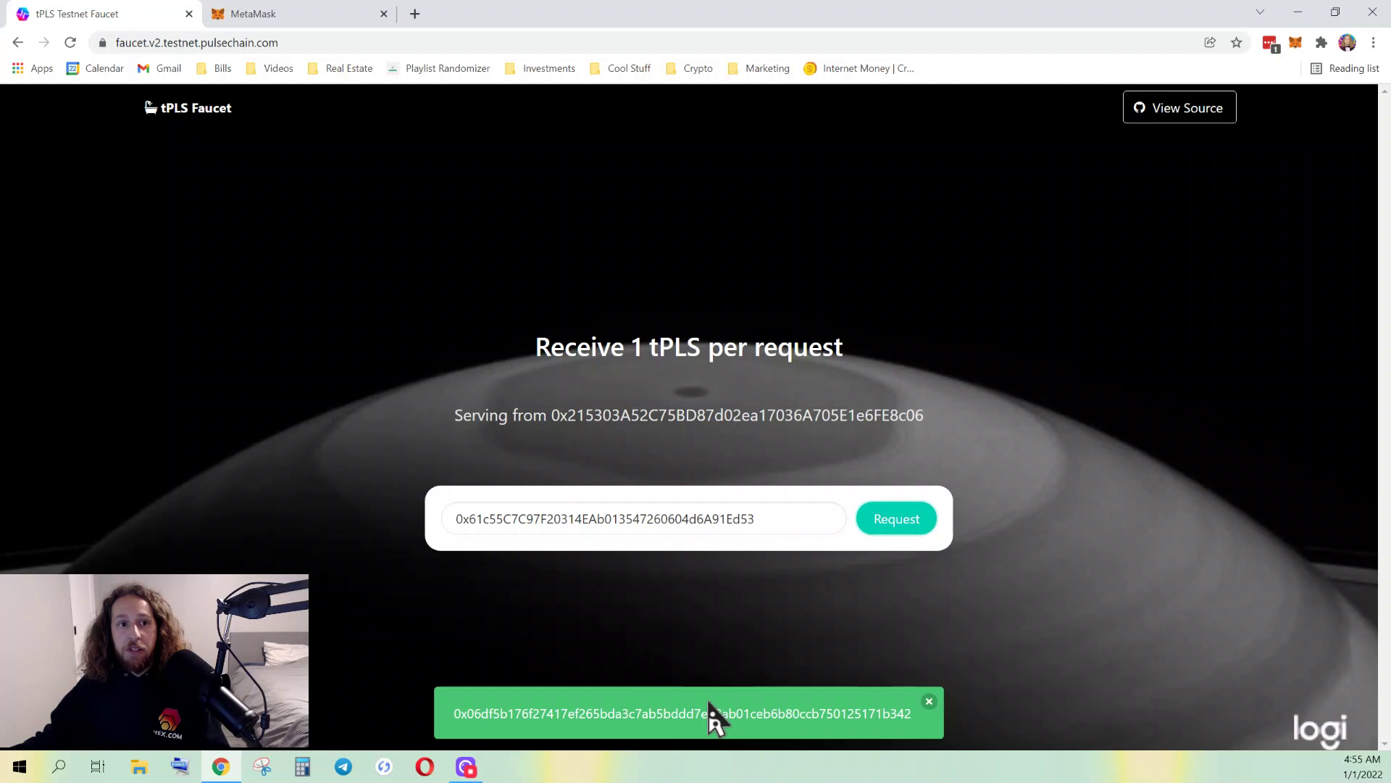
Step: Verify that Account 2 on PulseChain Testnet now holds 1 TPLS in MetaMask
{"action": "left_click", "coordinate": [287, 13]}
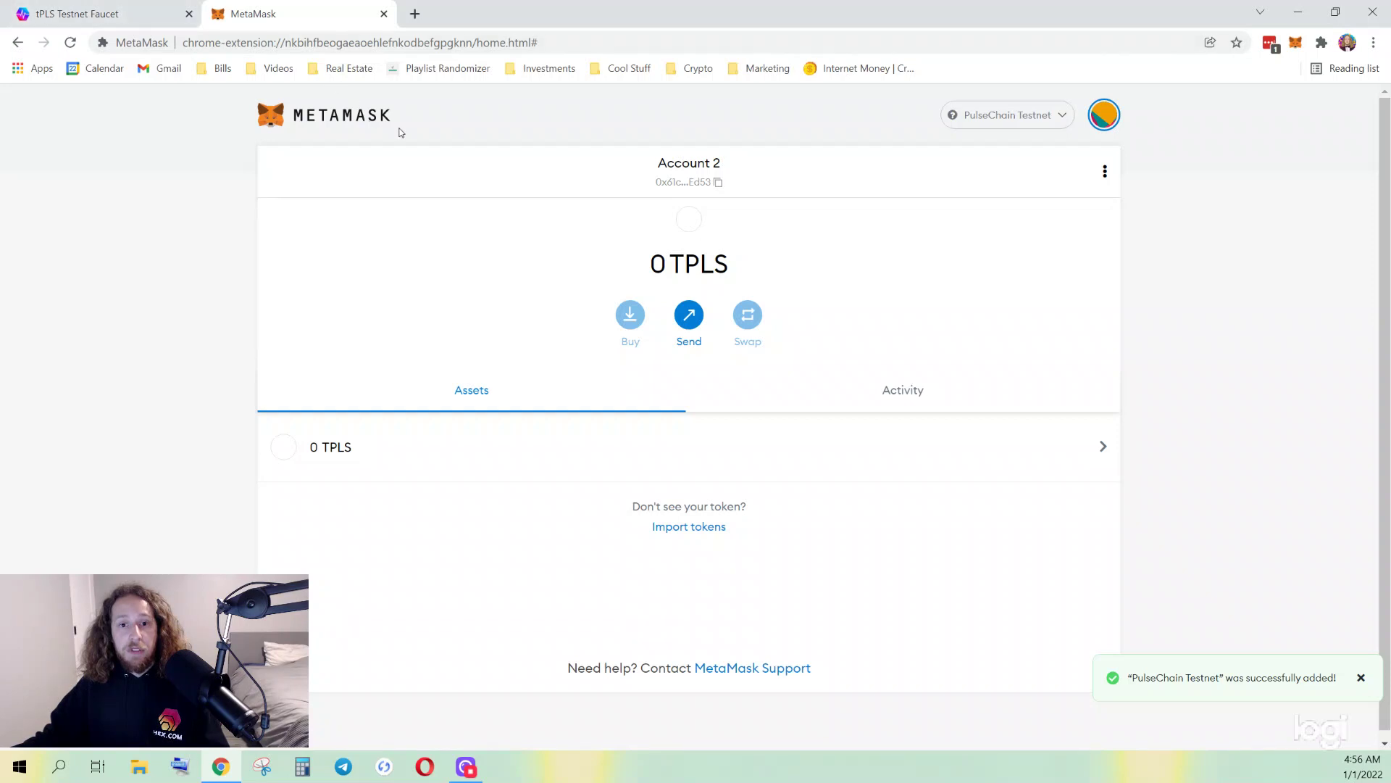
{"action": "left_click", "coordinate": [113, 11]}
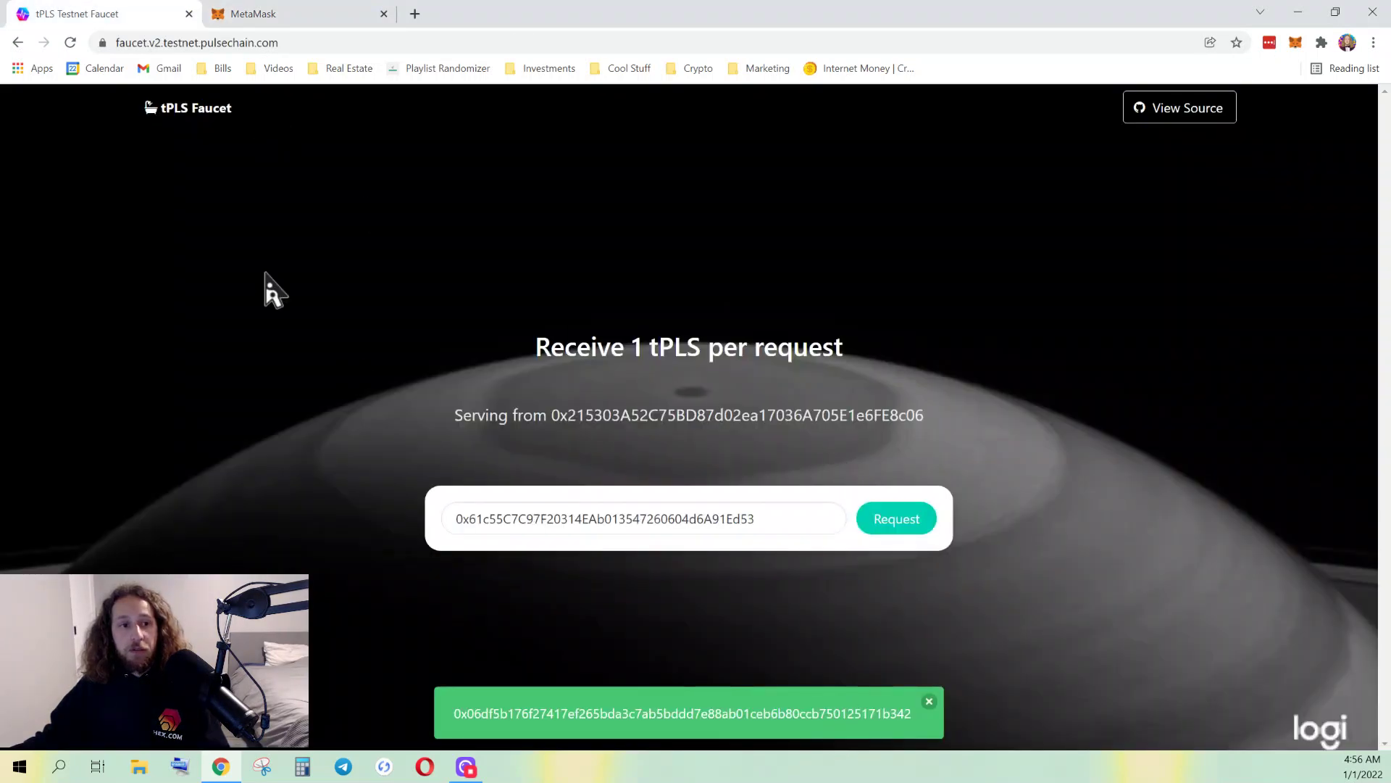
{"action": "left_click", "coordinate": [17, 43]}
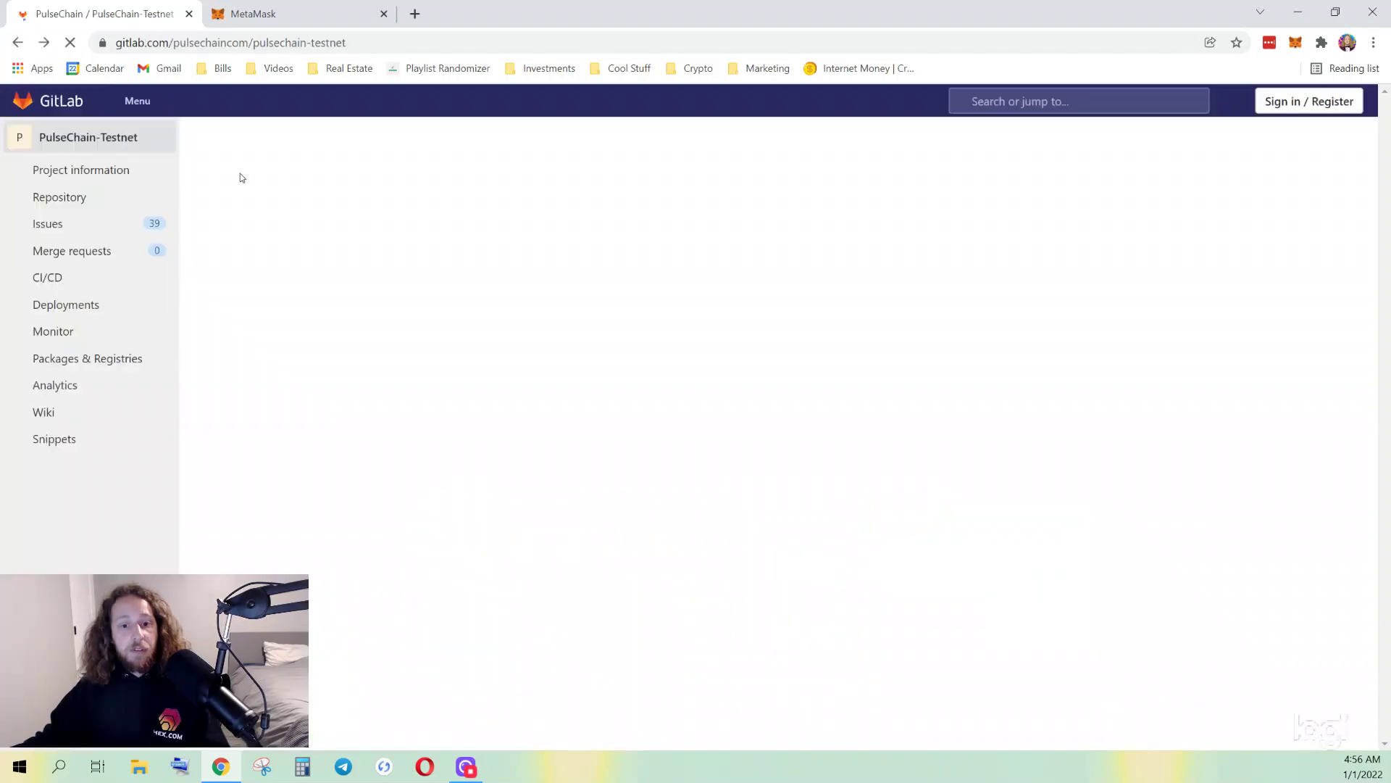
{"action": "scroll", "coordinate": [474, 373], "scroll_direction": "down", "scroll_amount": 20}
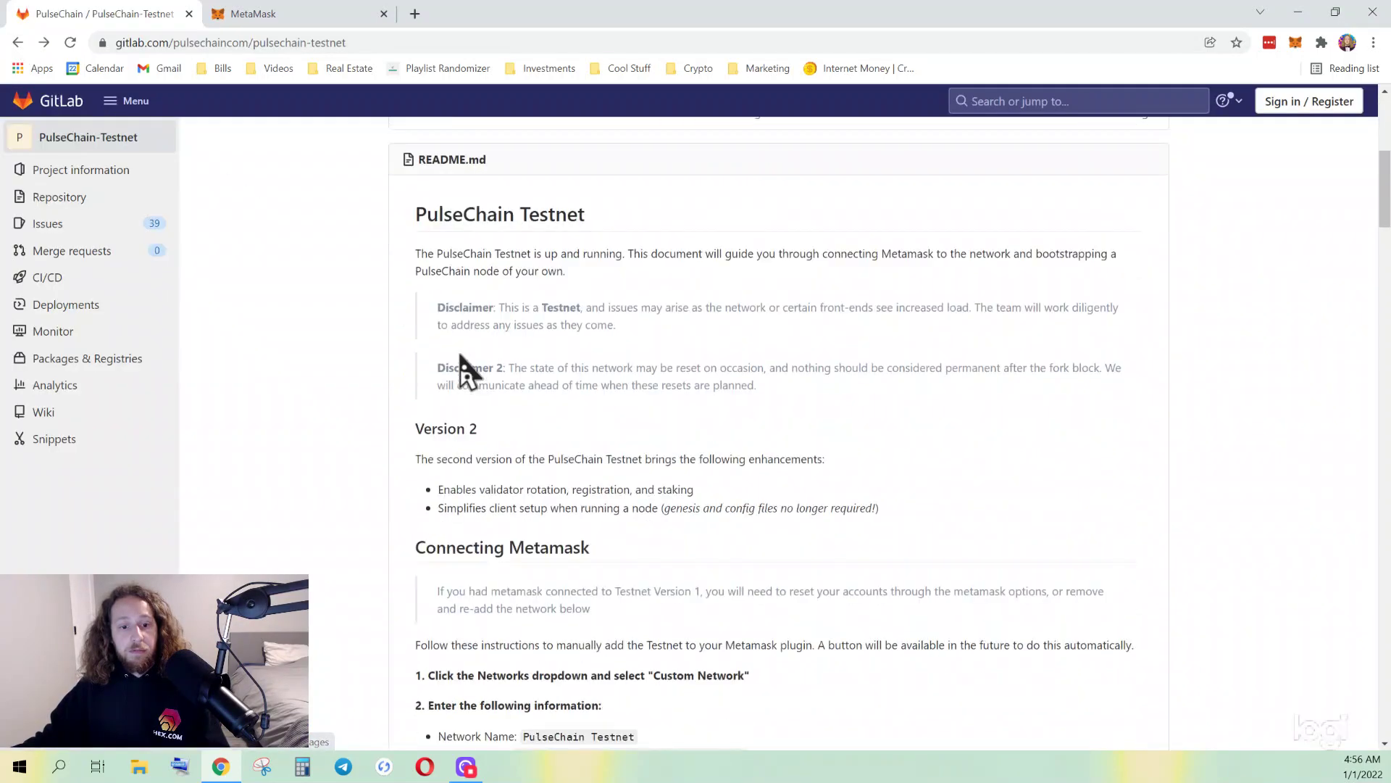
{"action": "scroll", "coordinate": [474, 373], "scroll_direction": "down", "scroll_amount": 1}
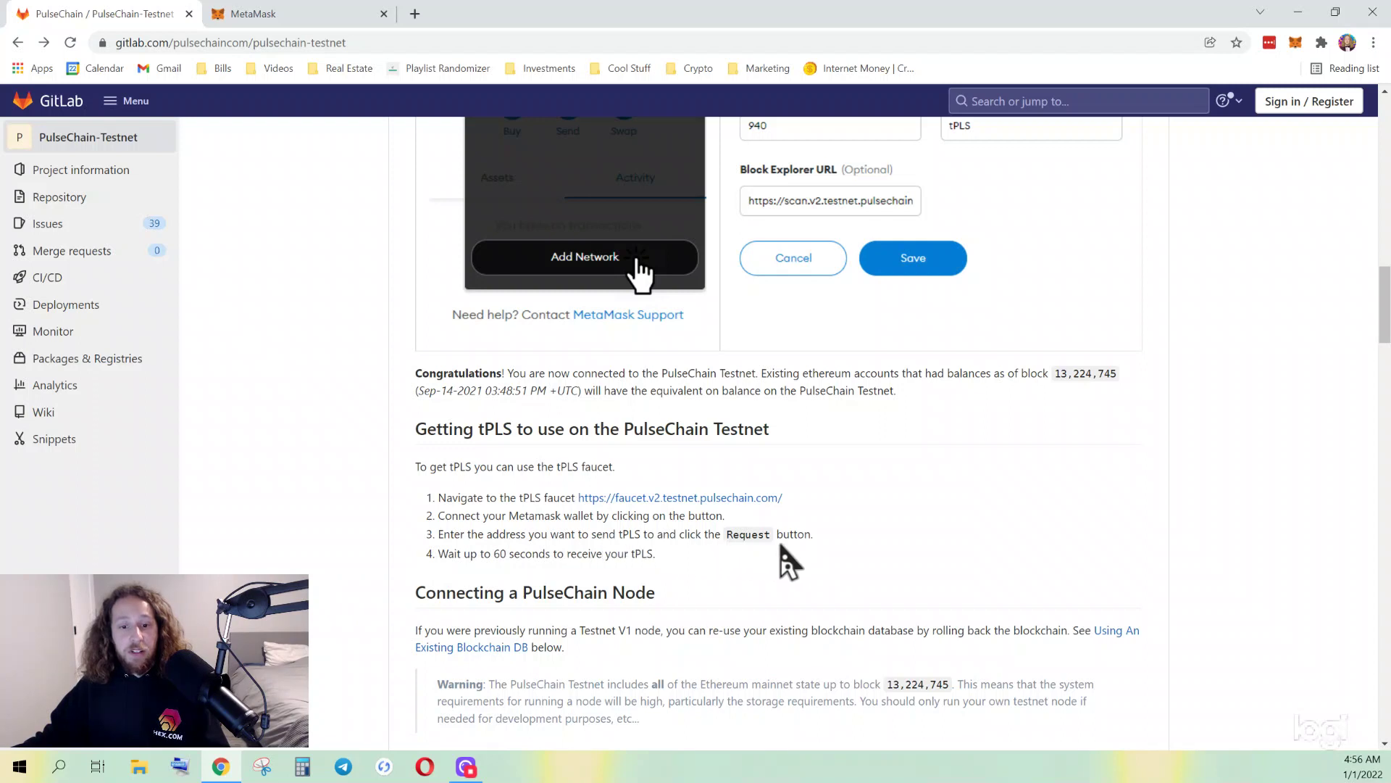
{"action": "left_click", "coordinate": [296, 15]}
{"action": "left_click_drag", "start_coordinate": [726, 271], "coordinate": [577, 264]}
{"action": "left_click", "coordinate": [564, 263]}
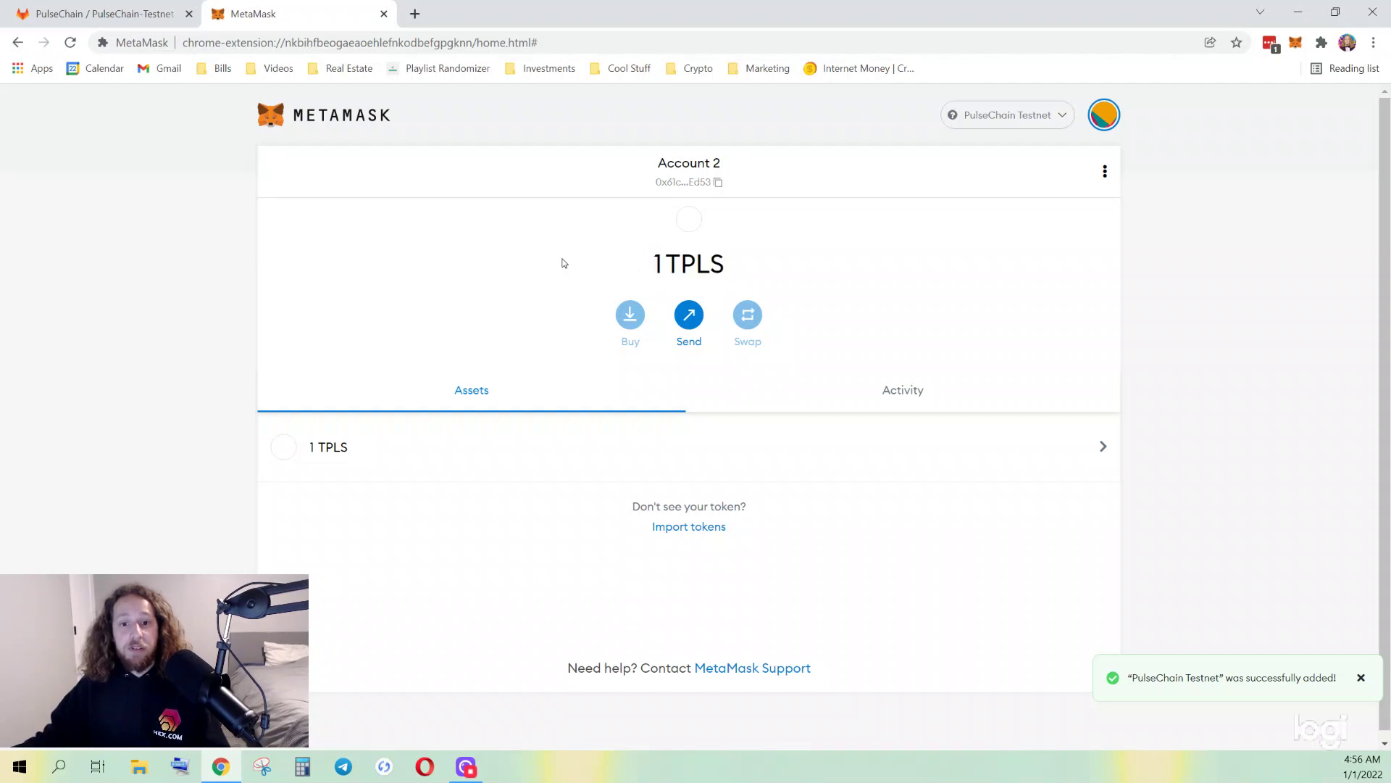